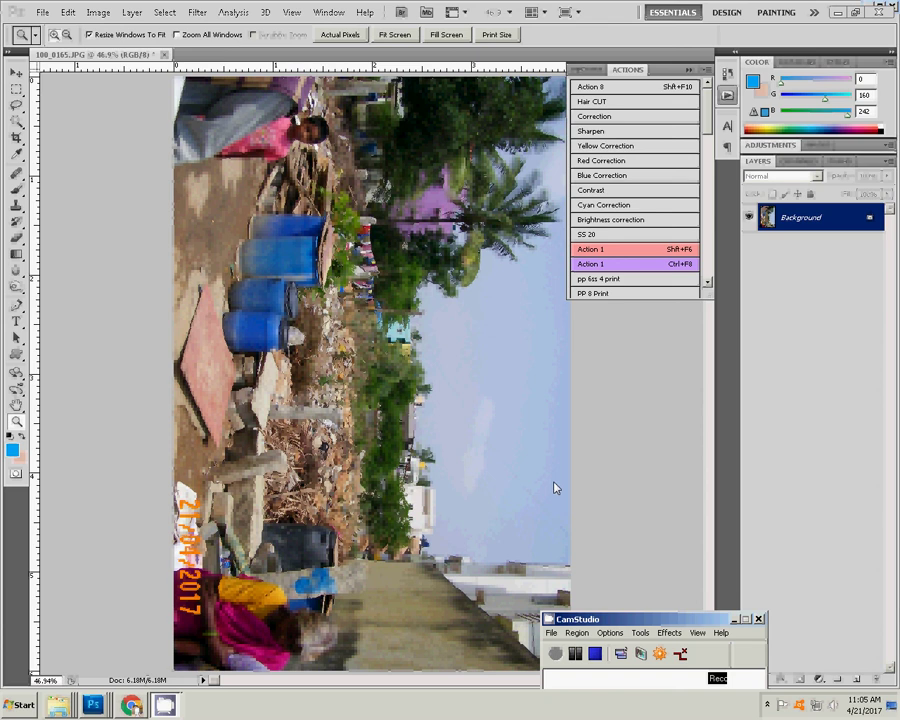
# Dismiss the zoom menu and answer the HiTi S420 paper-out warning with 'Reprint this page.'.
pyautogui.rightClick(357, 471)
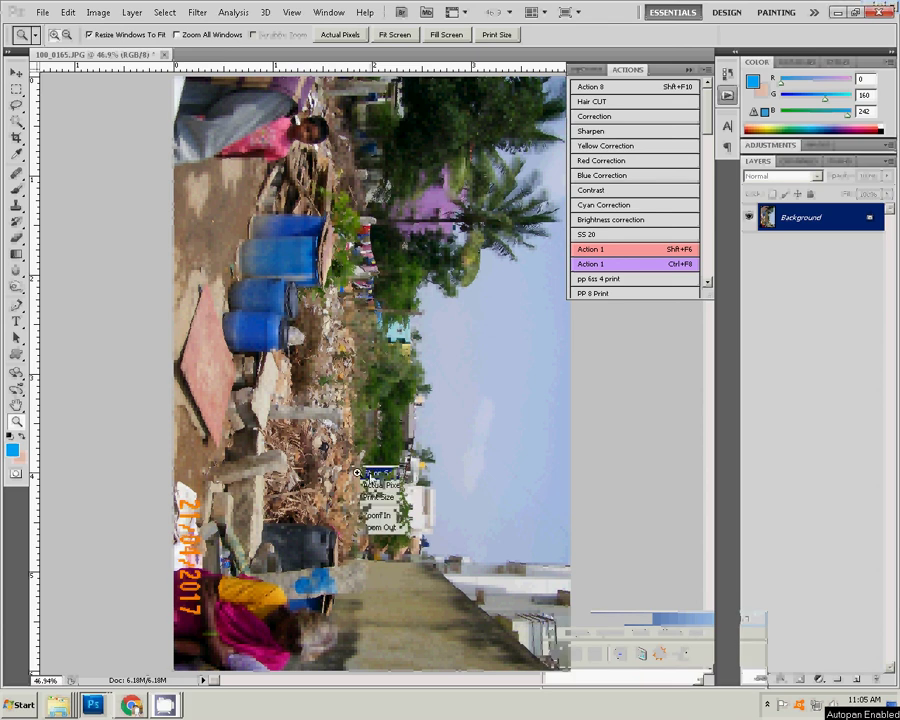
pyautogui.click(476, 119)
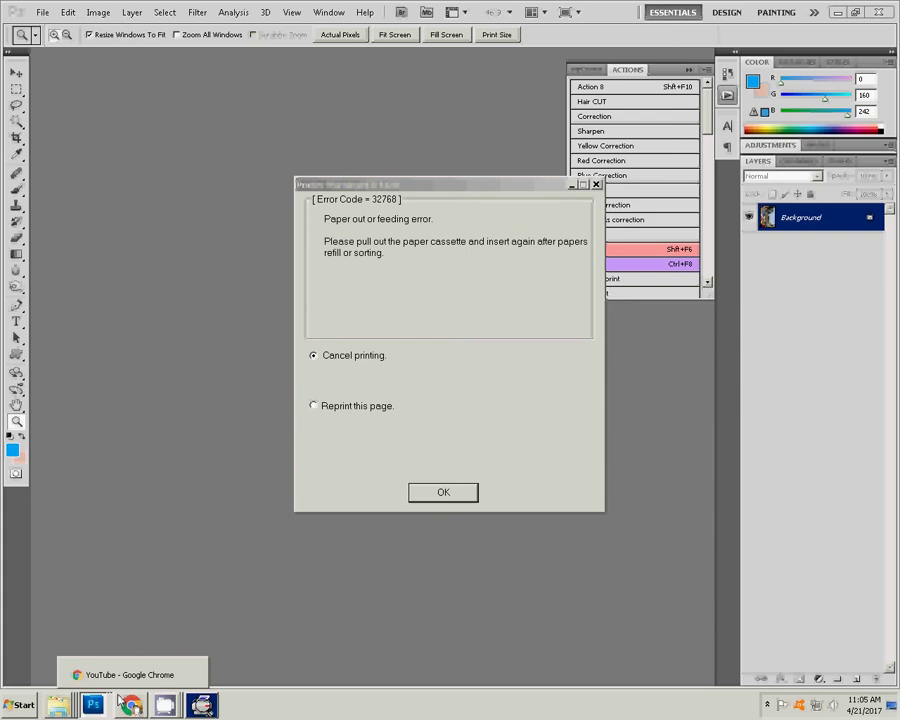
pyautogui.click(352, 412)
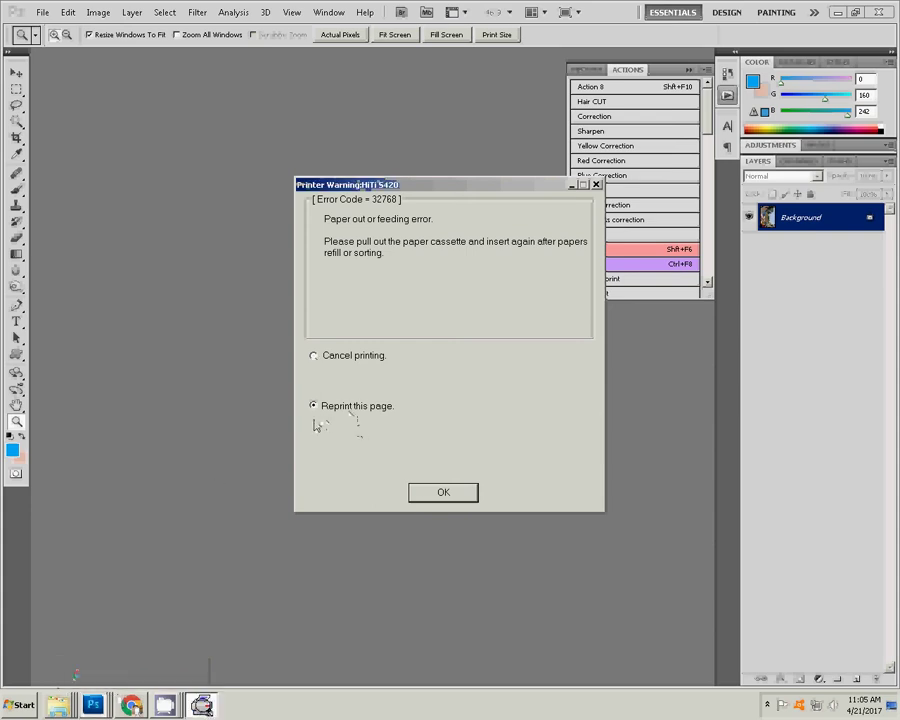
pyautogui.click(441, 494)
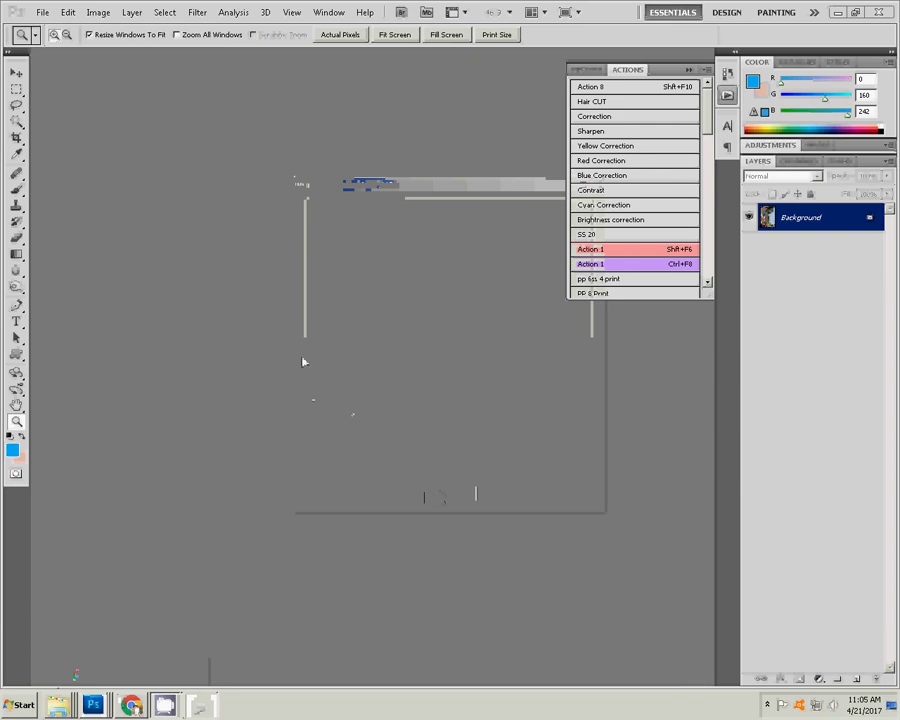
pyautogui.click(128, 706)
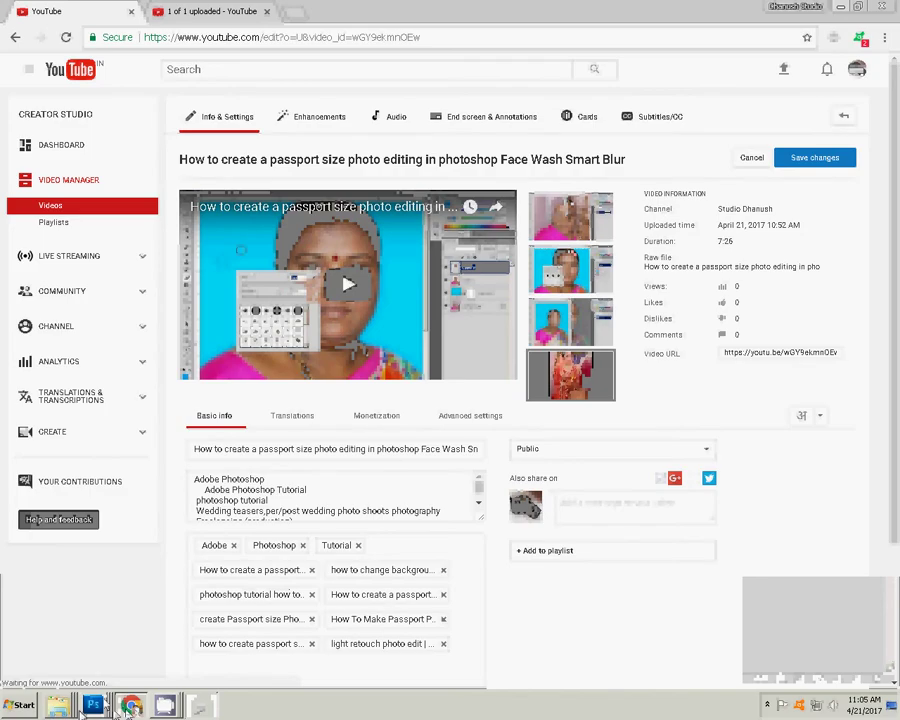
# Open photo 100_0163 from the 100Z1015 folder into Photoshop.
pyautogui.click(93, 706)
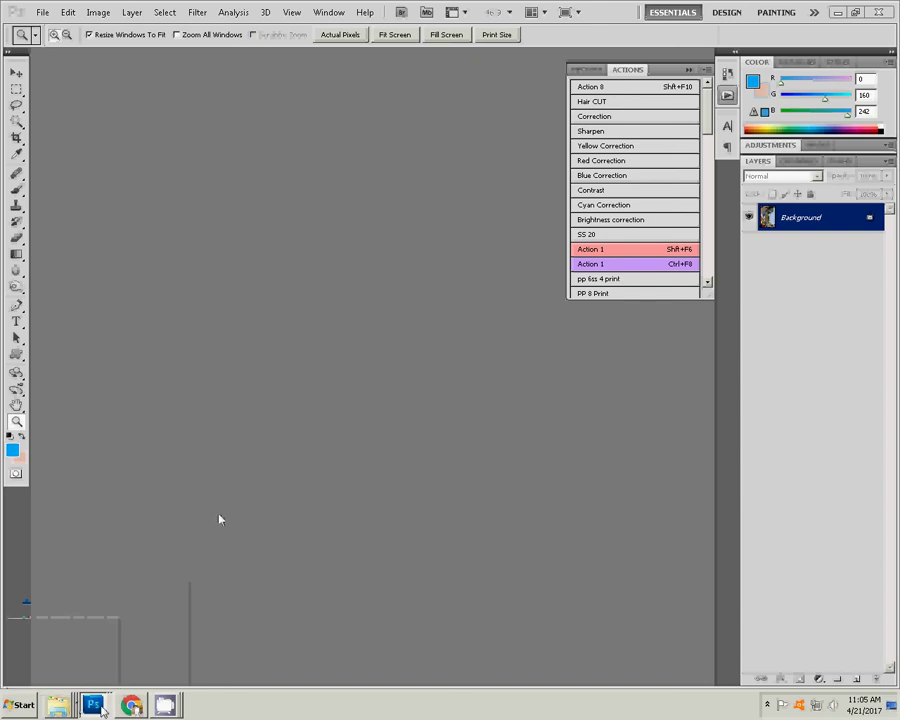
pyautogui.moveTo(58, 705)
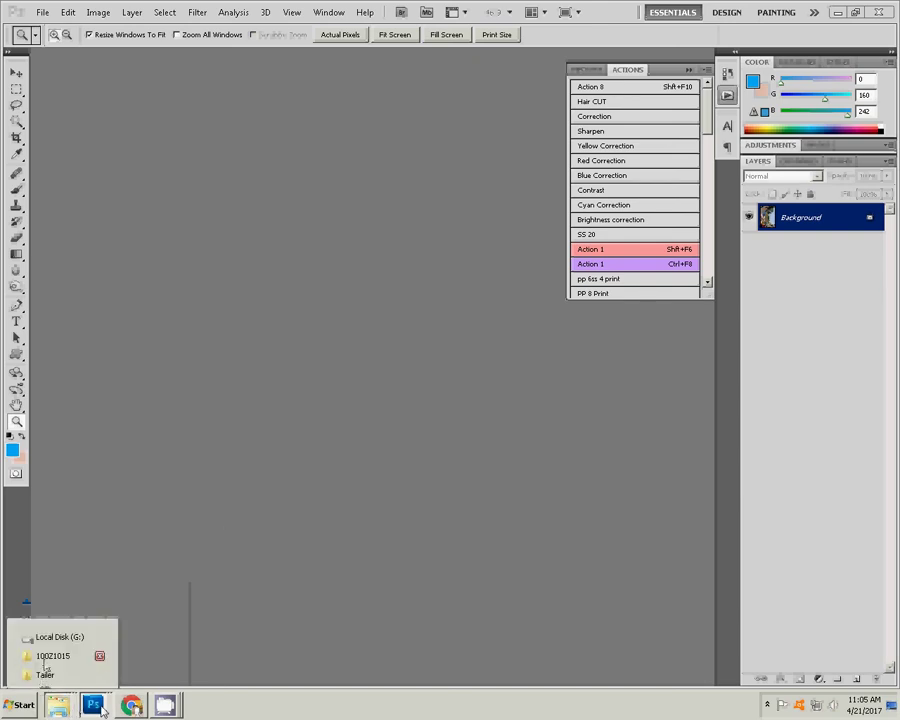
pyautogui.click(47, 657)
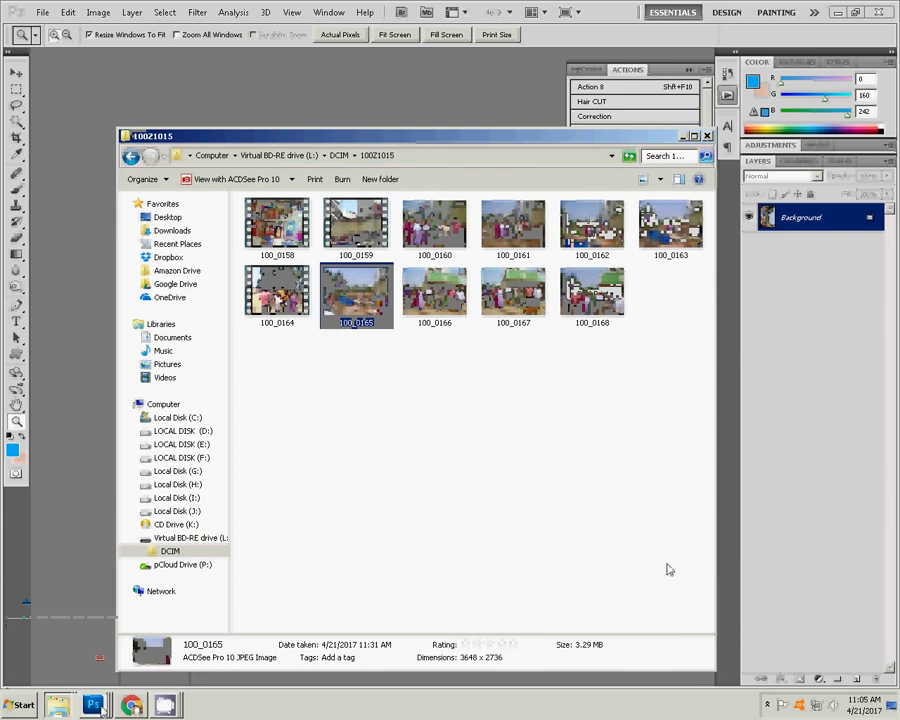
pyautogui.click(670, 228)
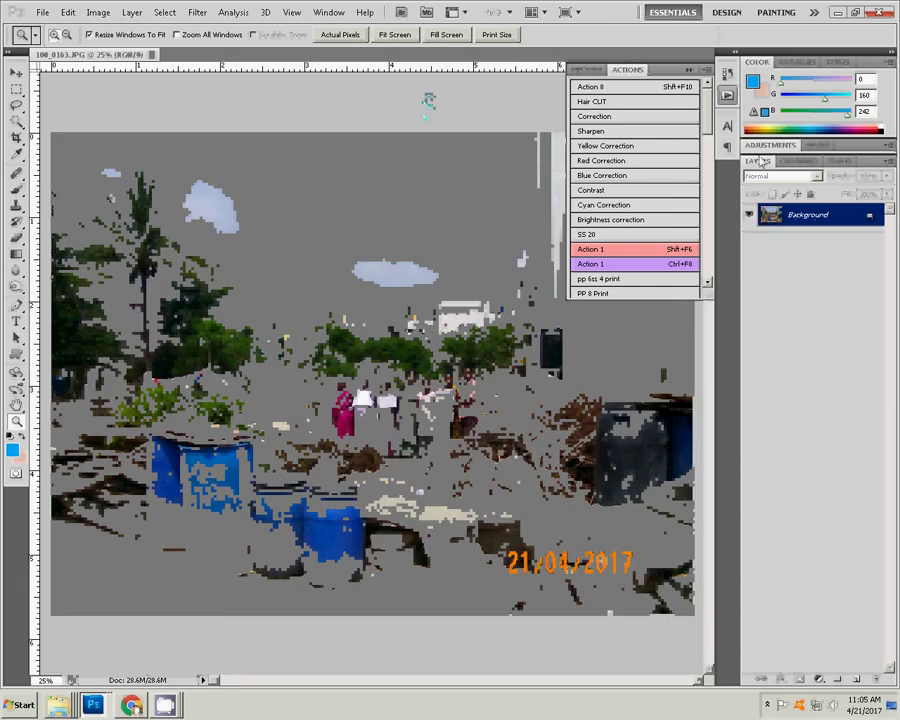
# Crop photo 100_0163 to a 6 × 4 in frame at 300 ppi.
pyautogui.press('c')
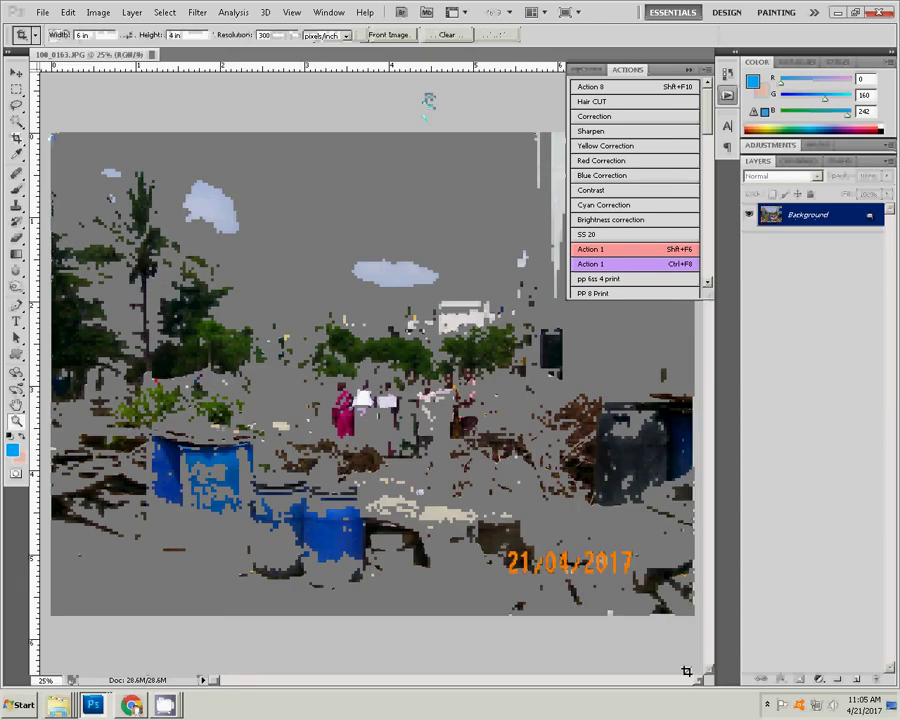
pyautogui.moveTo(686, 671); pyautogui.dragTo(668, 661)
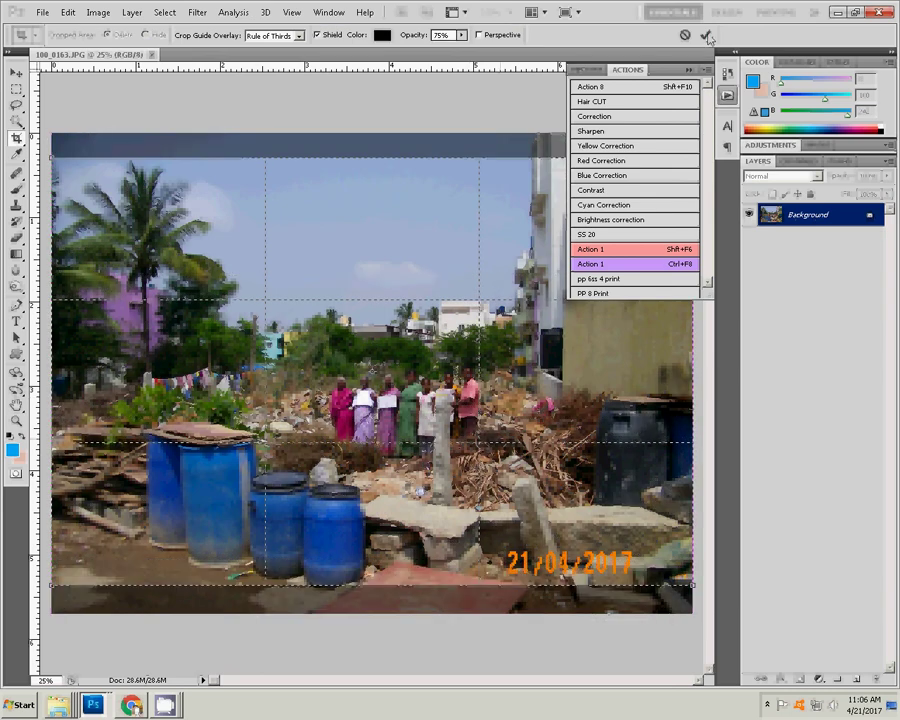
pyautogui.press('Return')
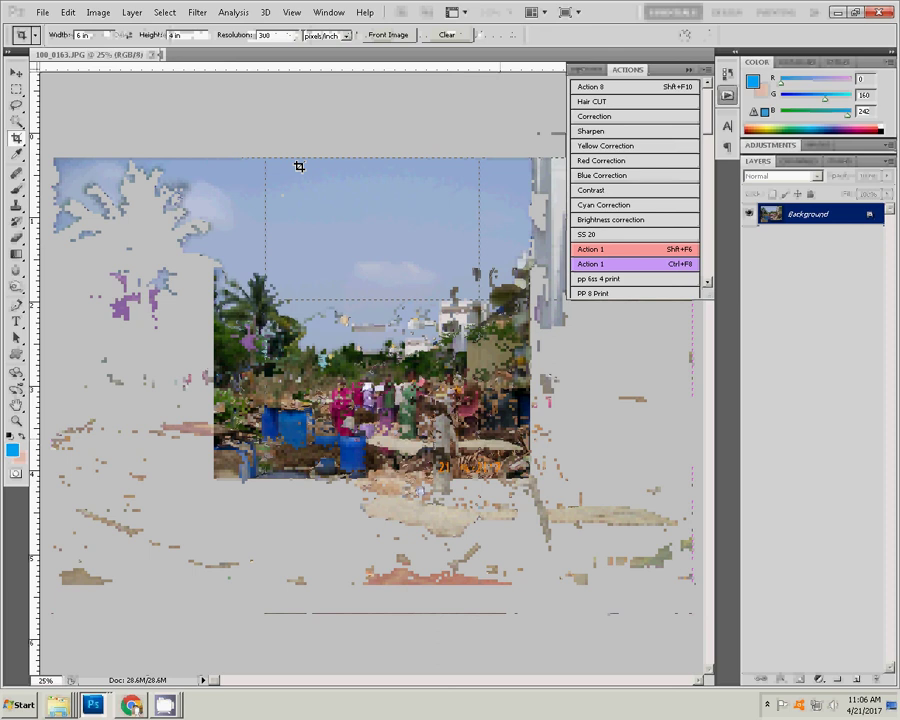
# Rotate the cropped photo 90° clockwise into portrait orientation.
pyautogui.click(98, 12)
pyautogui.moveTo(120, 130)
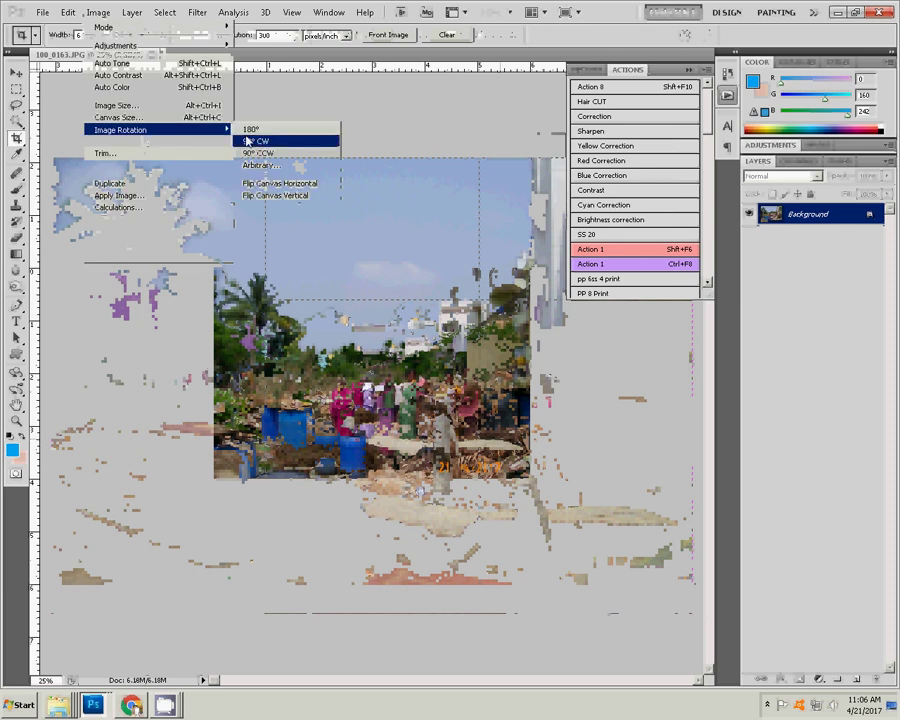
pyautogui.click(250, 141)
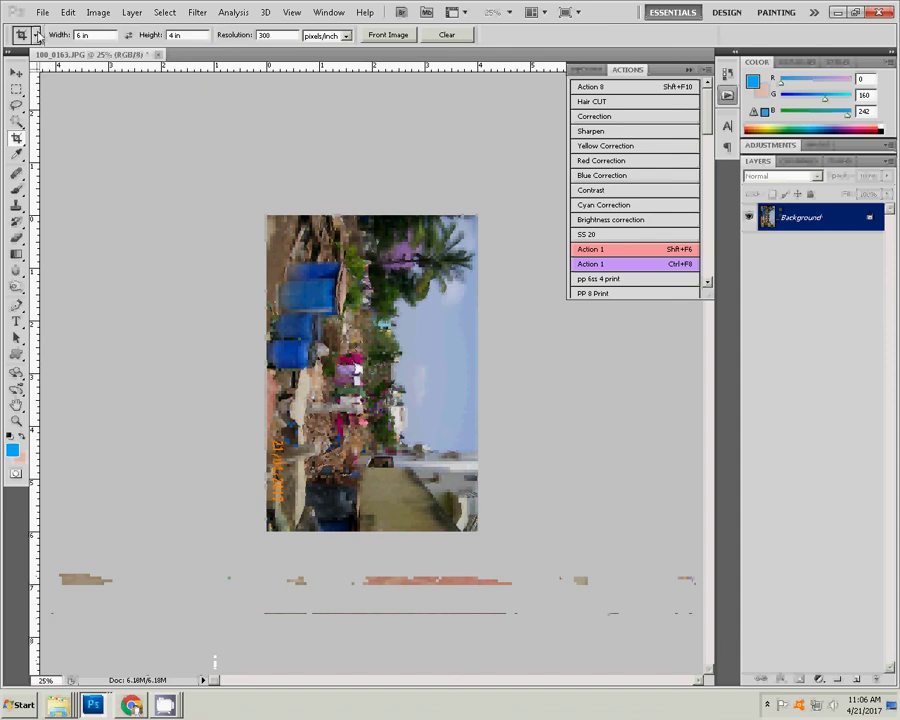
pyautogui.click(43, 12)
# Print photo 100_0163 on the HiTi S420 from the Print dialog.
pyautogui.click(62, 360)
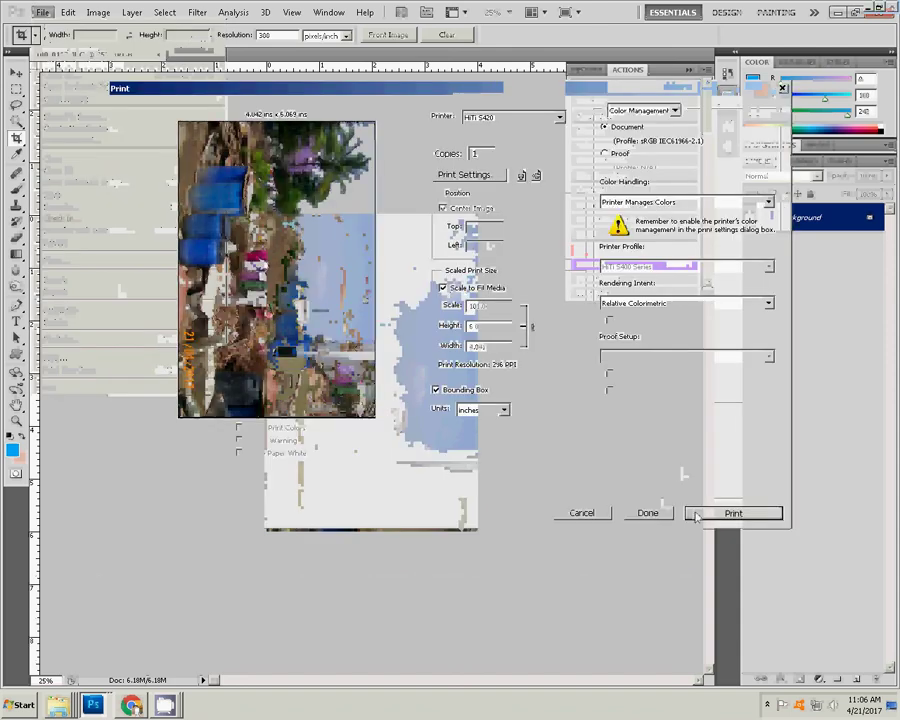
pyautogui.click(733, 512)
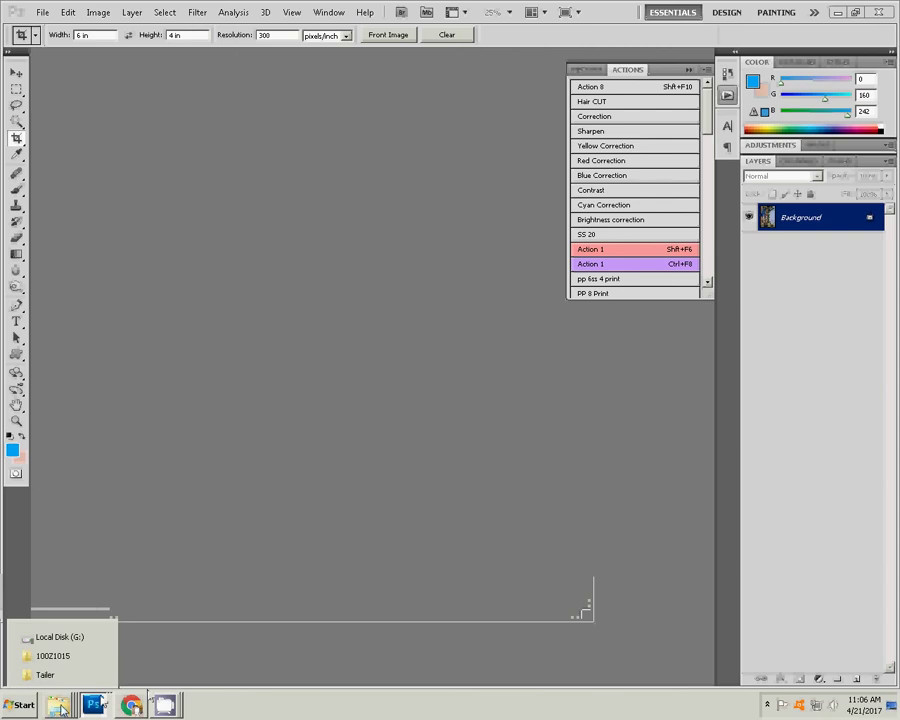
# Drag photo 100_0162 from the 100Z1015 folder onto the Photoshop work area.
pyautogui.moveTo(55, 655)
pyautogui.click(59, 662)
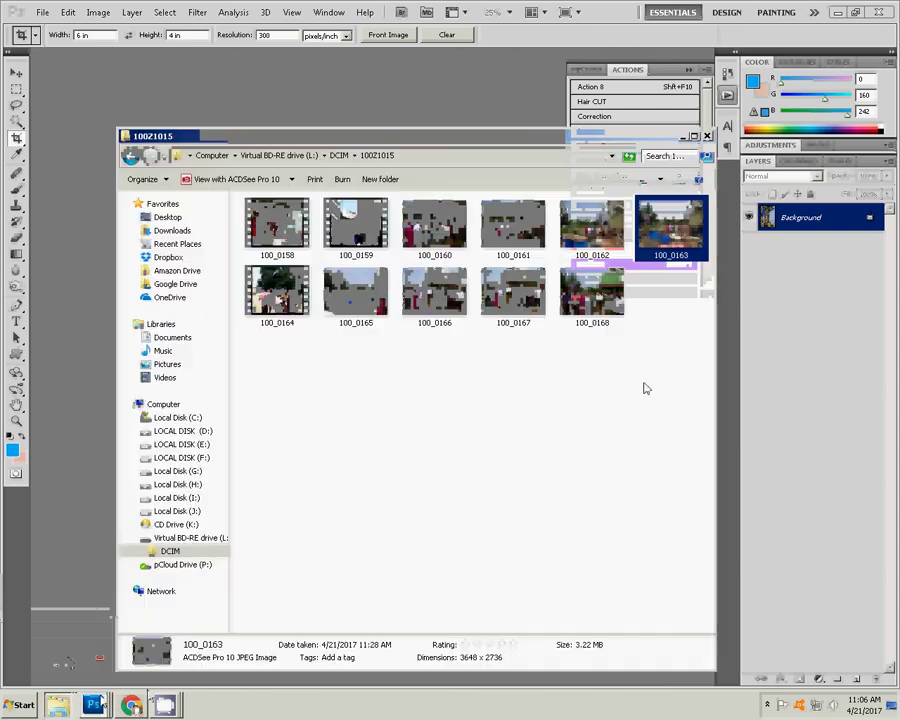
pyautogui.moveTo(592, 225); pyautogui.dragTo(359, 80)
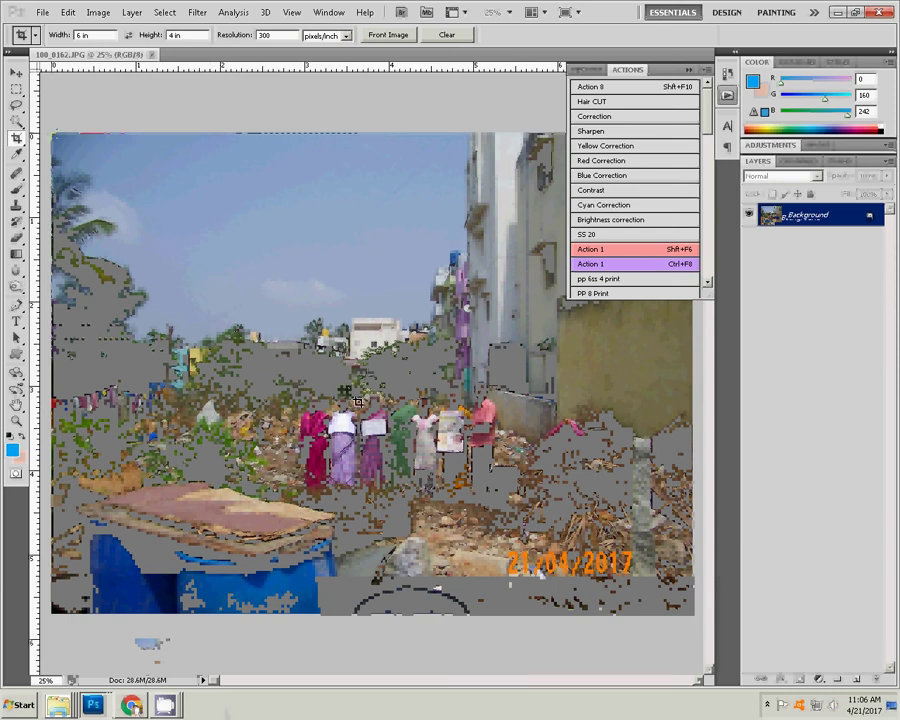
# Draw a 6 × 4 crop frame, enlarge it, shift it down to trim the sky, and commit.
pyautogui.moveTo(357, 401); pyautogui.dragTo(622, 594)
pyautogui.moveTo(686, 551); pyautogui.dragTo(680, 578)
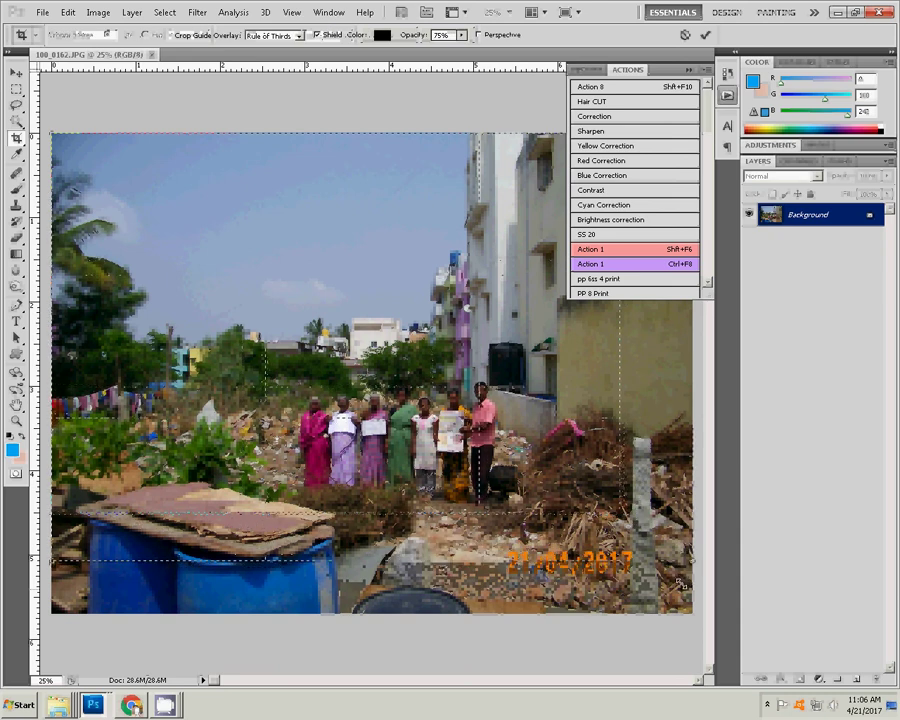
pyautogui.moveTo(472, 404); pyautogui.dragTo(472, 434)
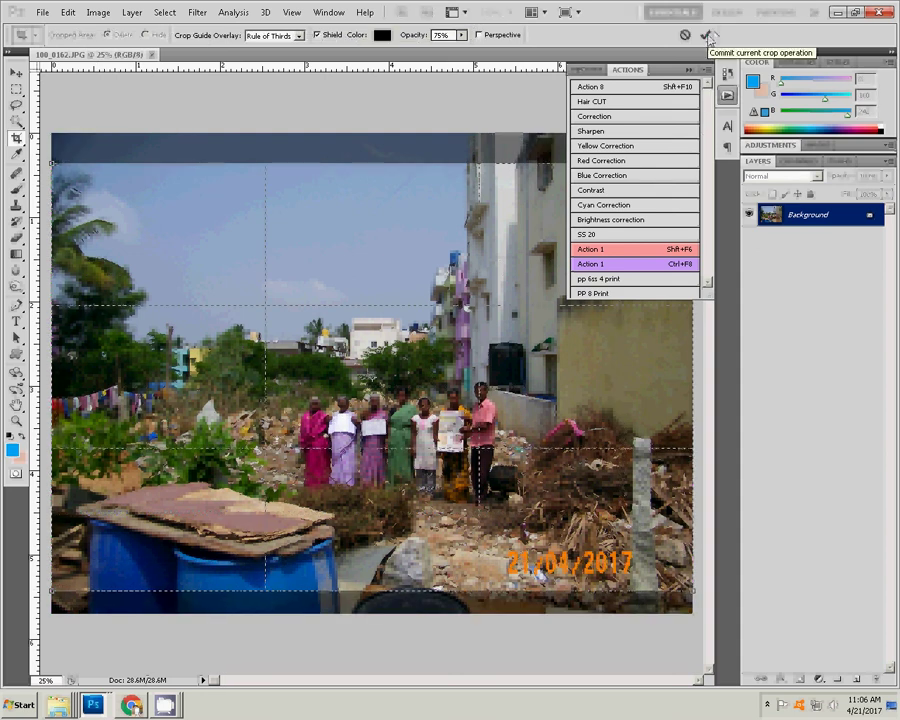
pyautogui.click(707, 36)
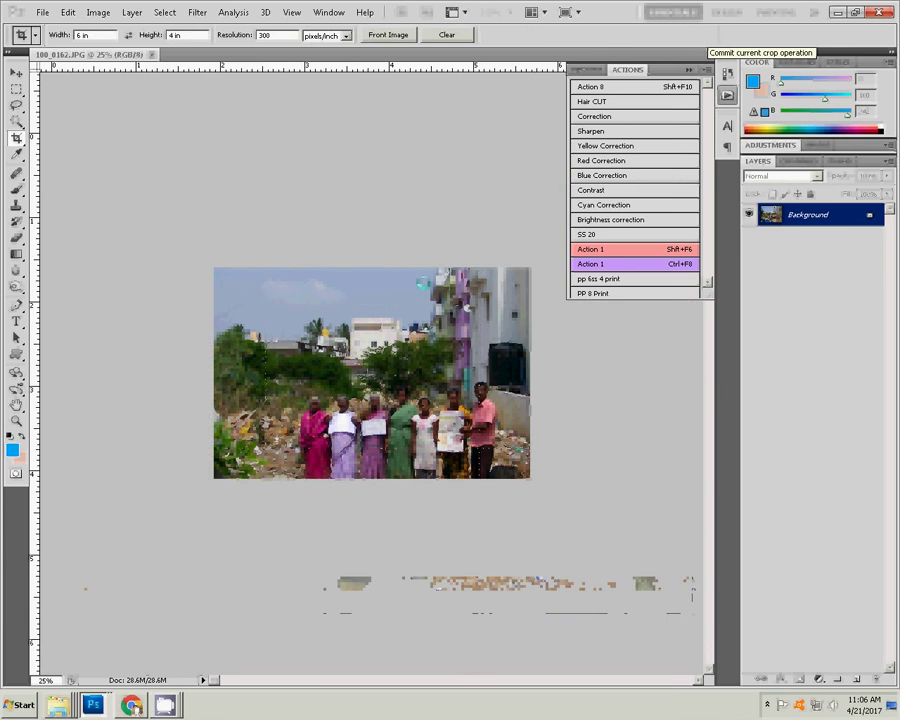
pyautogui.click(98, 12)
pyautogui.moveTo(120, 130)
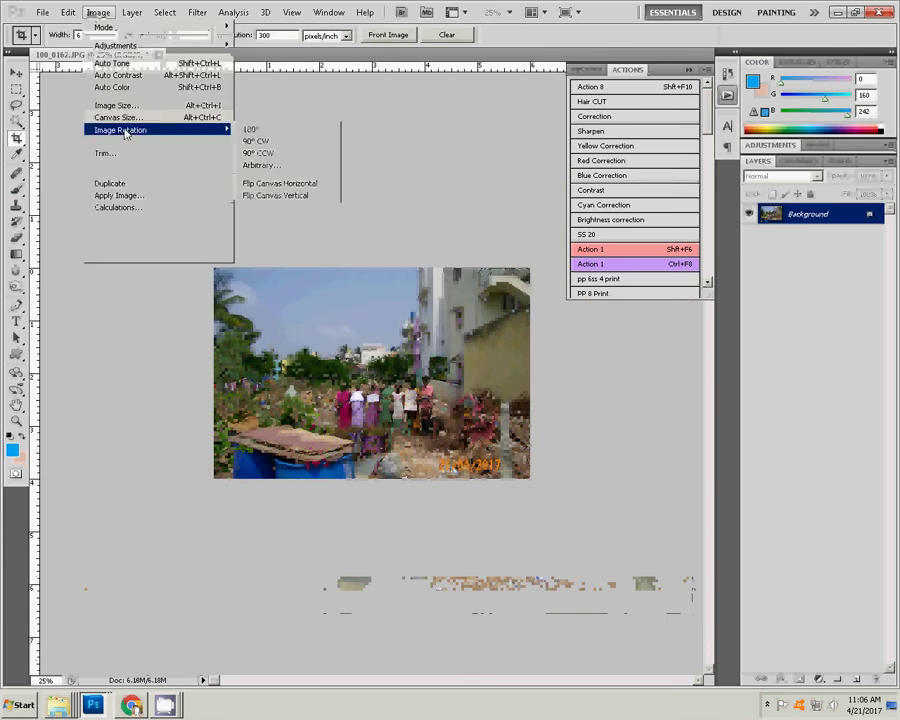
# Rotate photo 100_0162 90° clockwise, print it on the HiTi S420, and float its window.
pyautogui.click(258, 143)
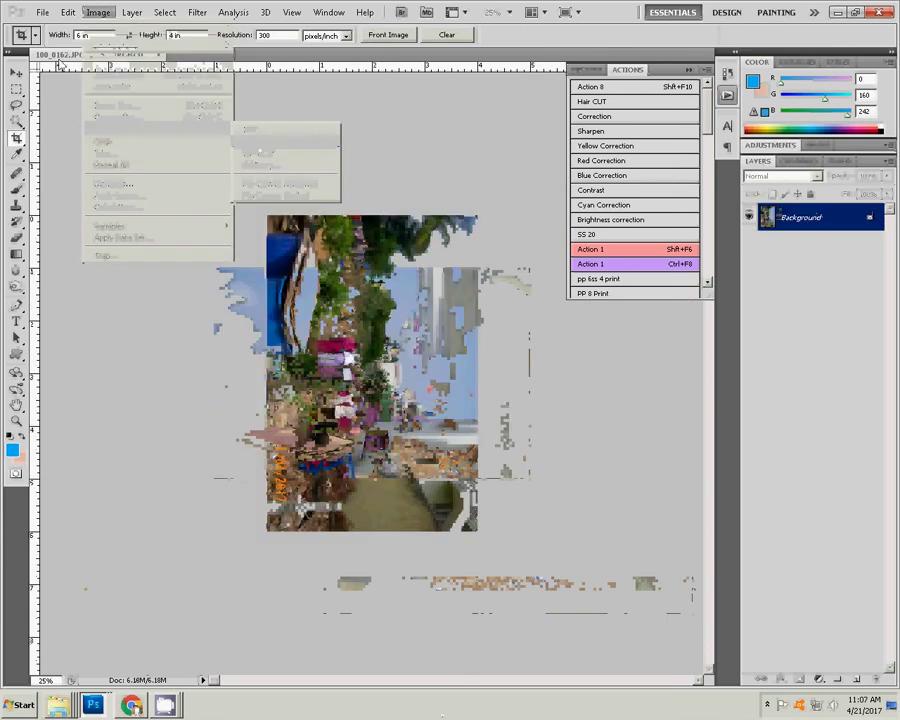
pyautogui.hotkey('alt', 'f')
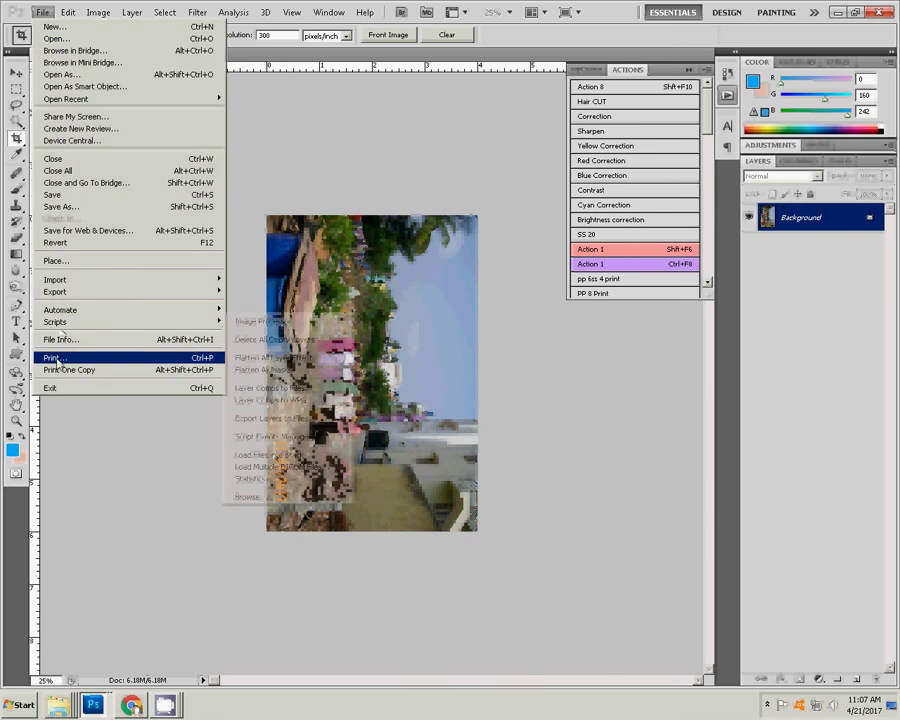
pyautogui.click(58, 358)
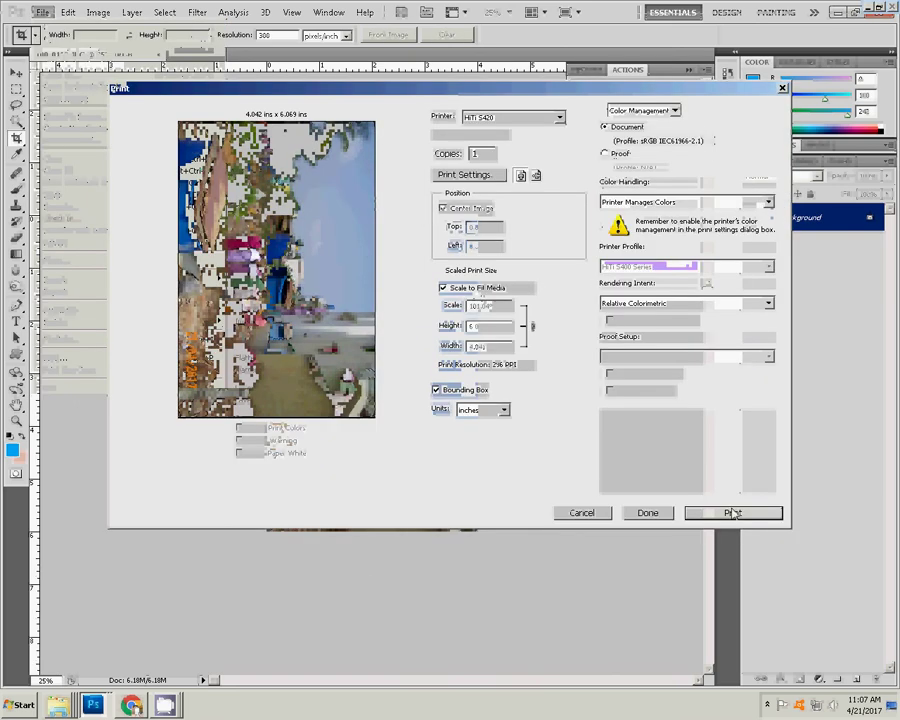
pyautogui.click(733, 513)
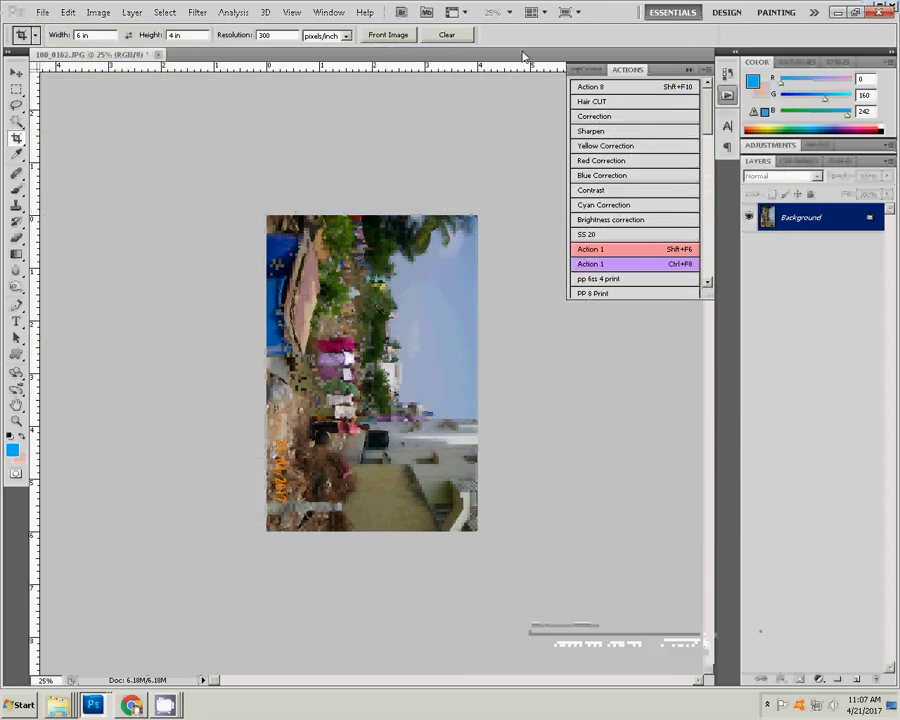
pyautogui.moveTo(522, 56); pyautogui.dragTo(518, 118)
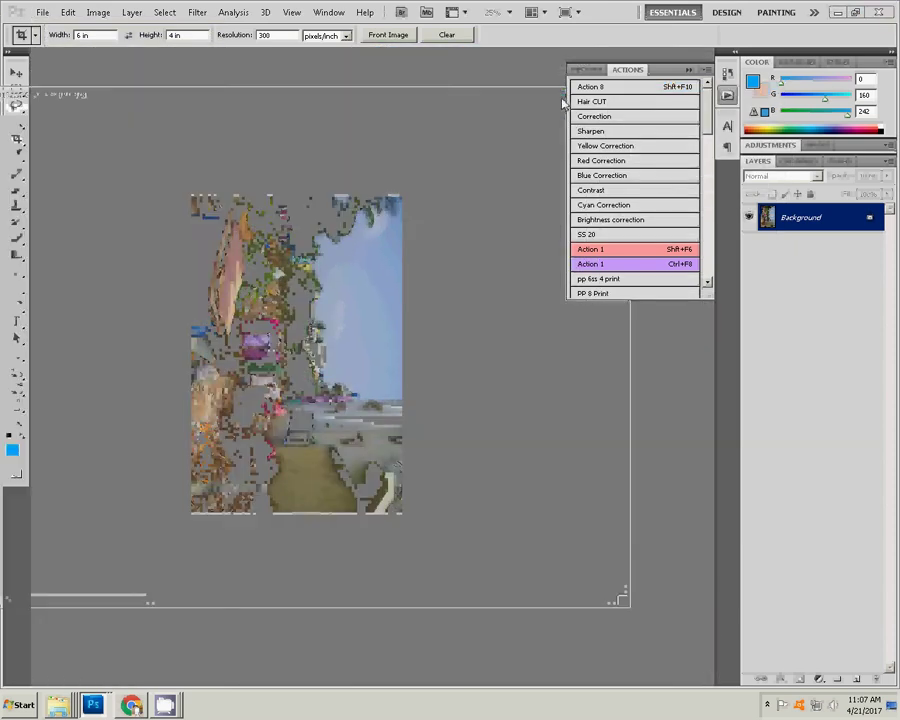
# Close the printed photo and drag 100_0161 from the 100Z1015 folder into Photoshop.
pyautogui.hotkey('ctrl', 'w')
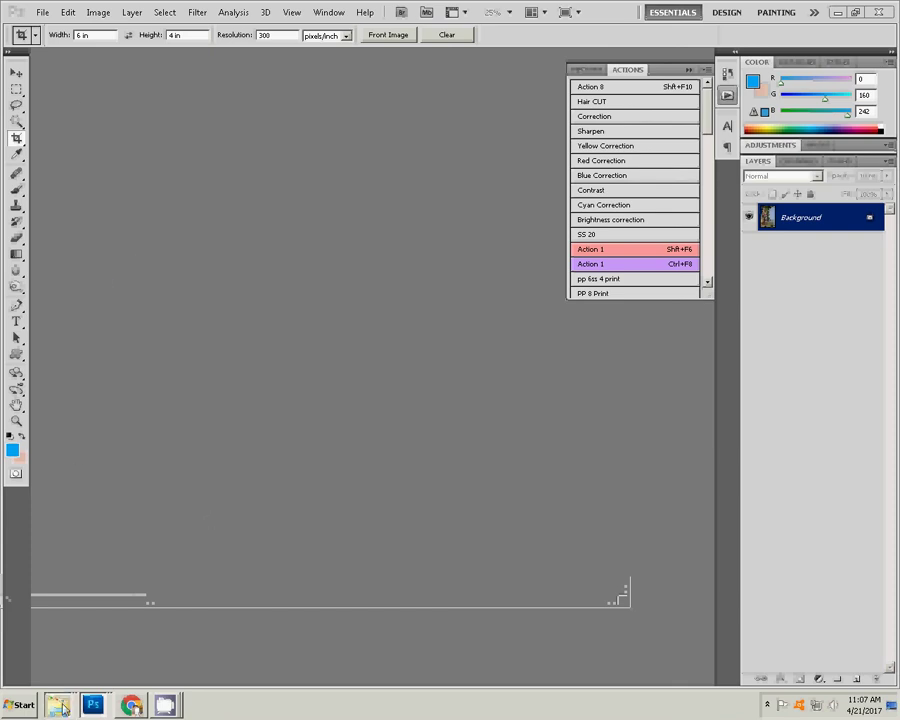
pyautogui.moveTo(58, 705)
pyautogui.click(62, 662)
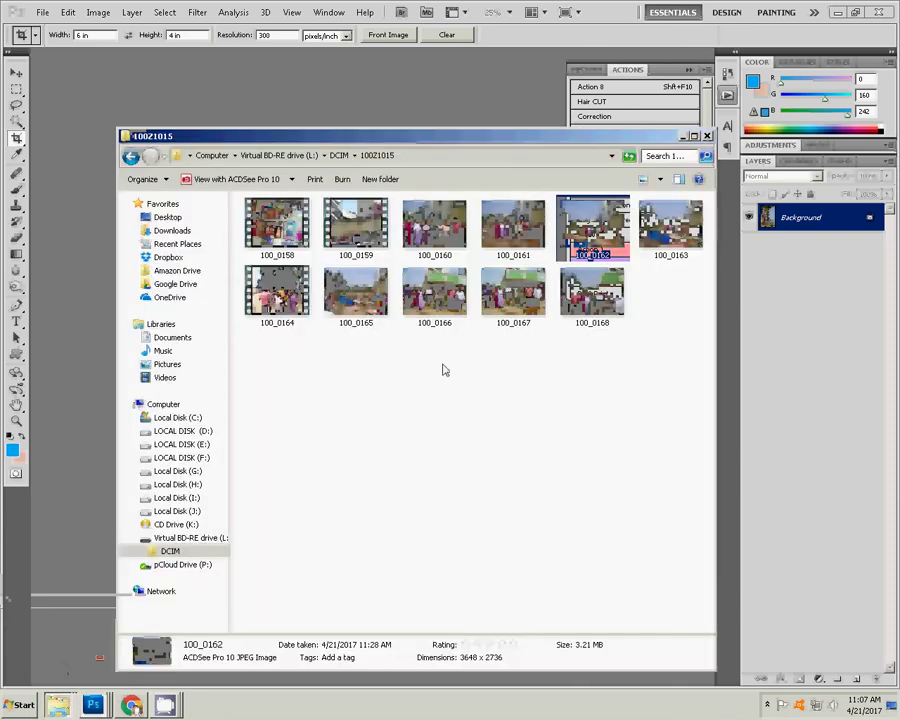
pyautogui.click(768, 705)
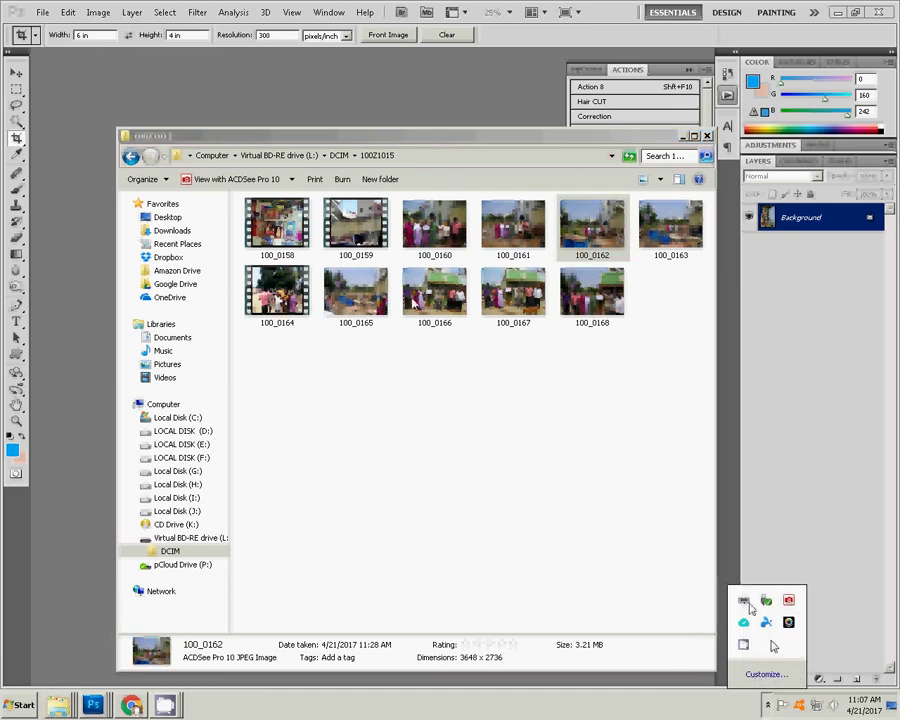
pyautogui.click(493, 227)
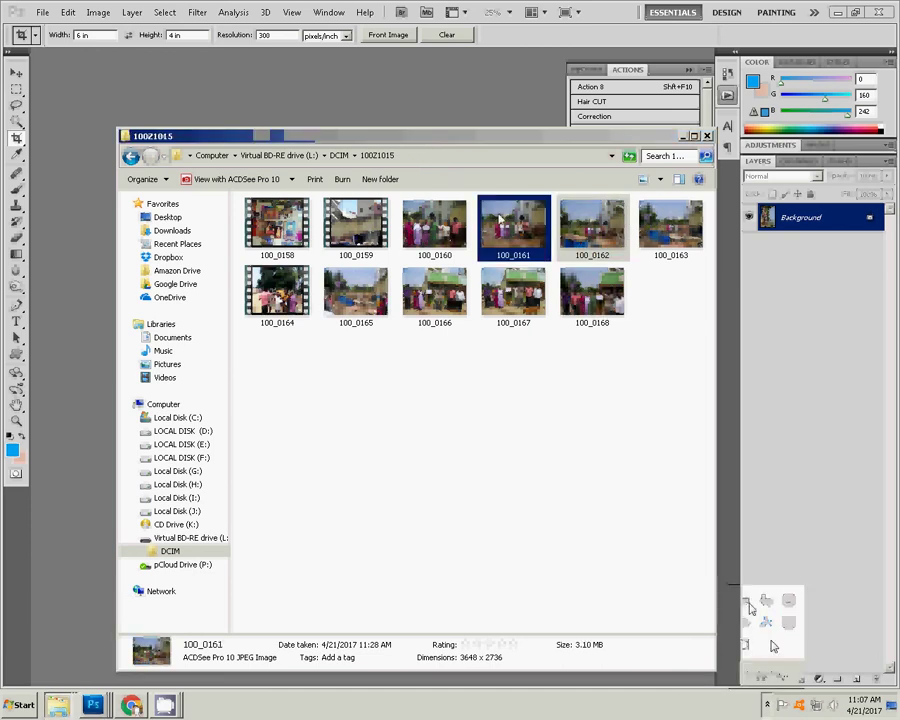
pyautogui.click(456, 90)
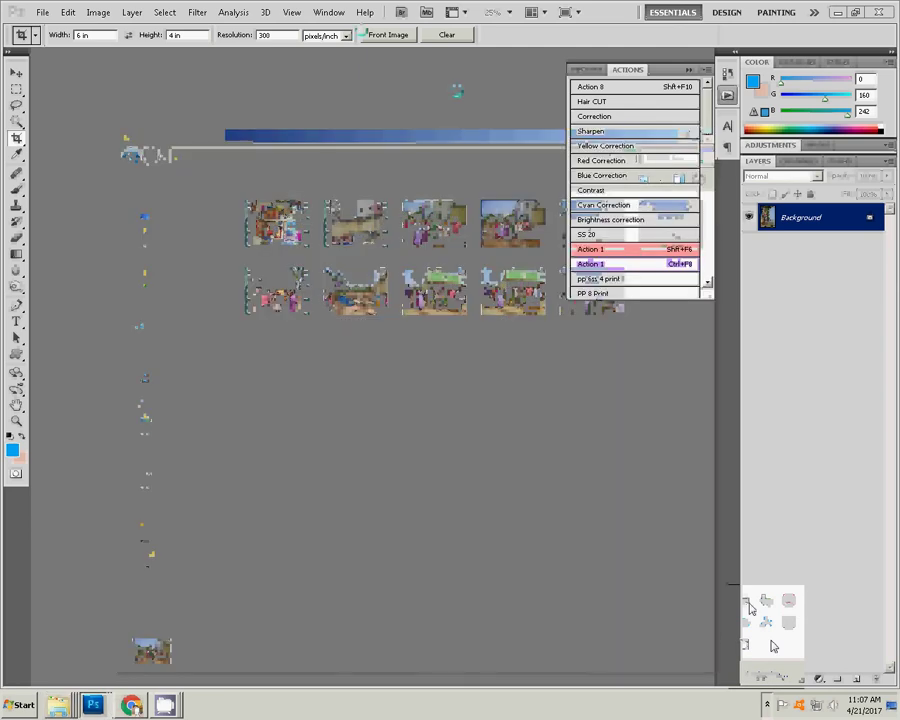
pyautogui.moveTo(152, 651); pyautogui.dragTo(150, 648)
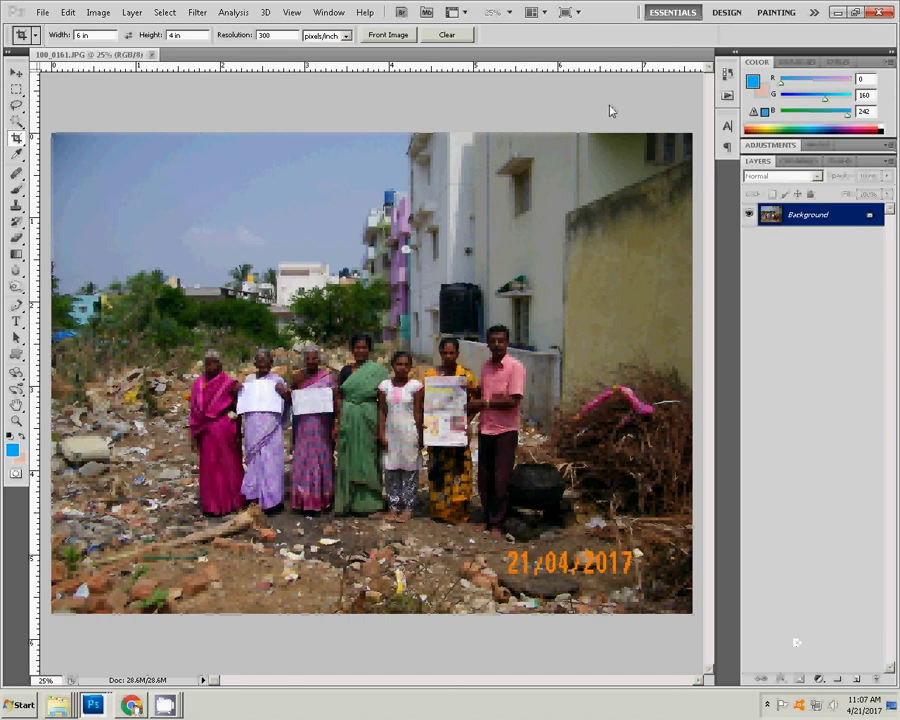
# Float photo 100_0161 in its own window and open the Image Size dialog from its title bar.
pyautogui.moveTo(90, 53); pyautogui.dragTo(90, 78)
pyautogui.rightClick(422, 79)
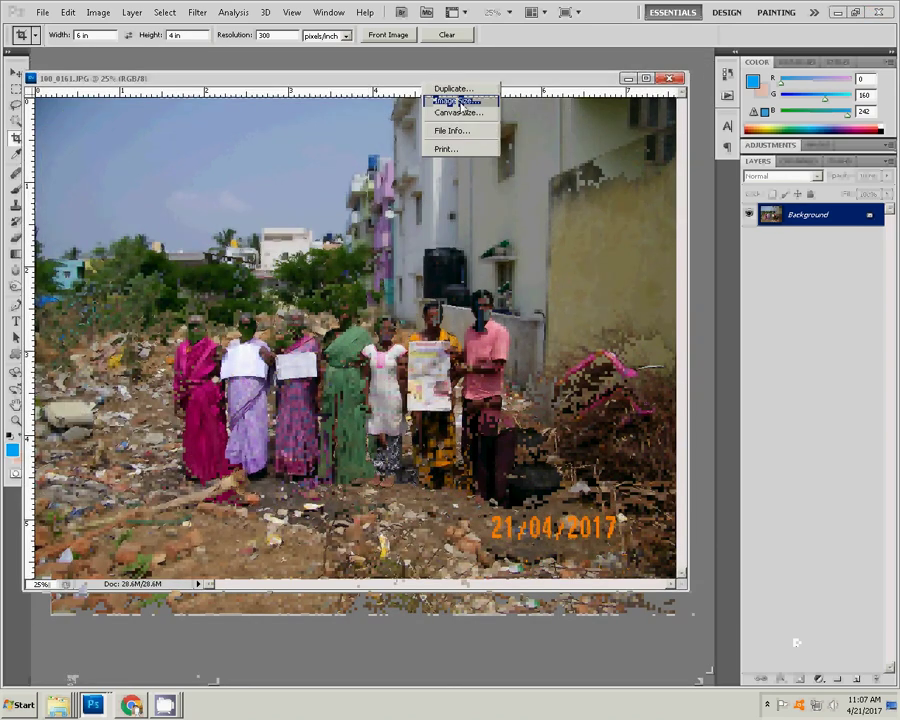
pyautogui.click(458, 101)
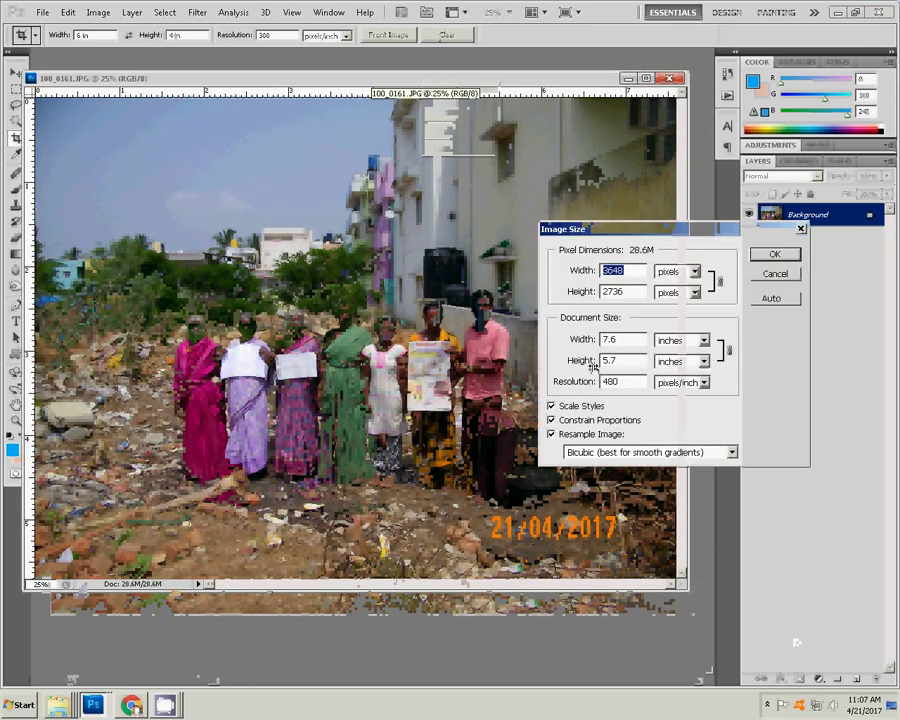
pyautogui.click(773, 273)
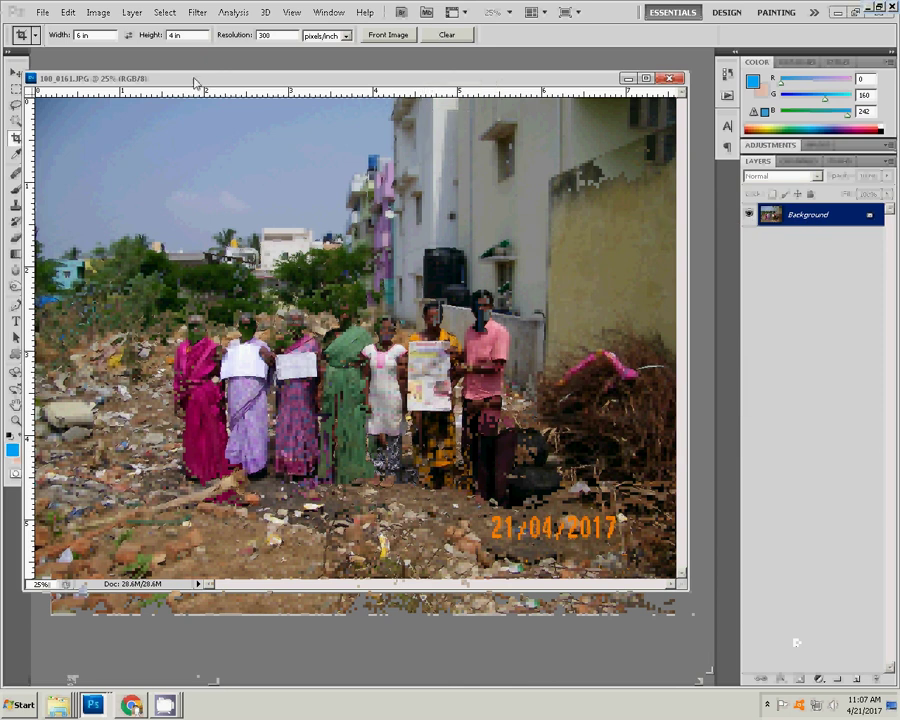
pyautogui.moveTo(195, 81); pyautogui.dragTo(241, 90)
pyautogui.rightClick(241, 90)
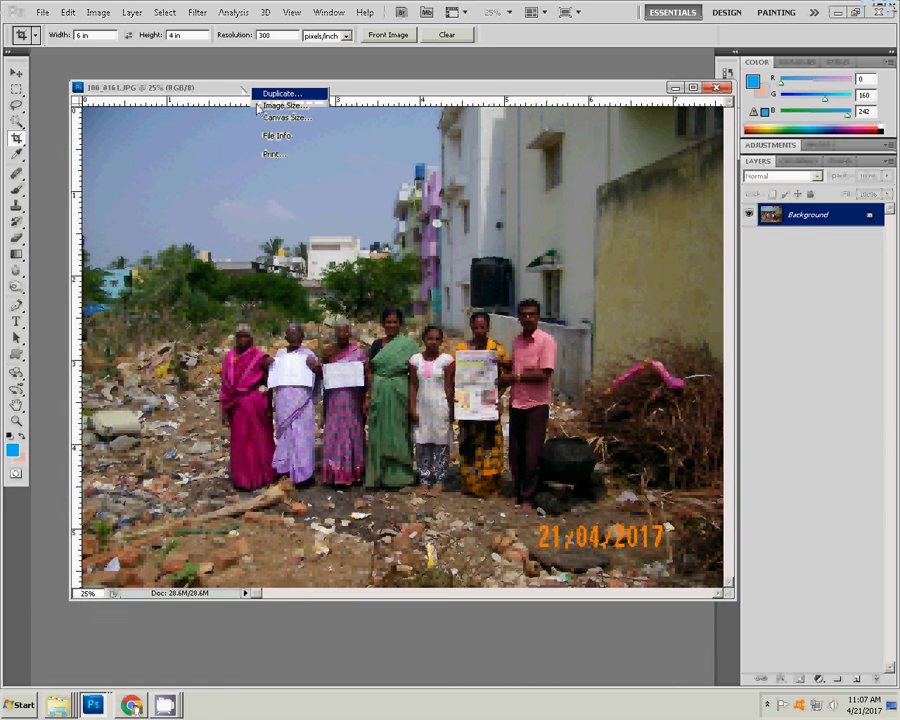
pyautogui.click(285, 104)
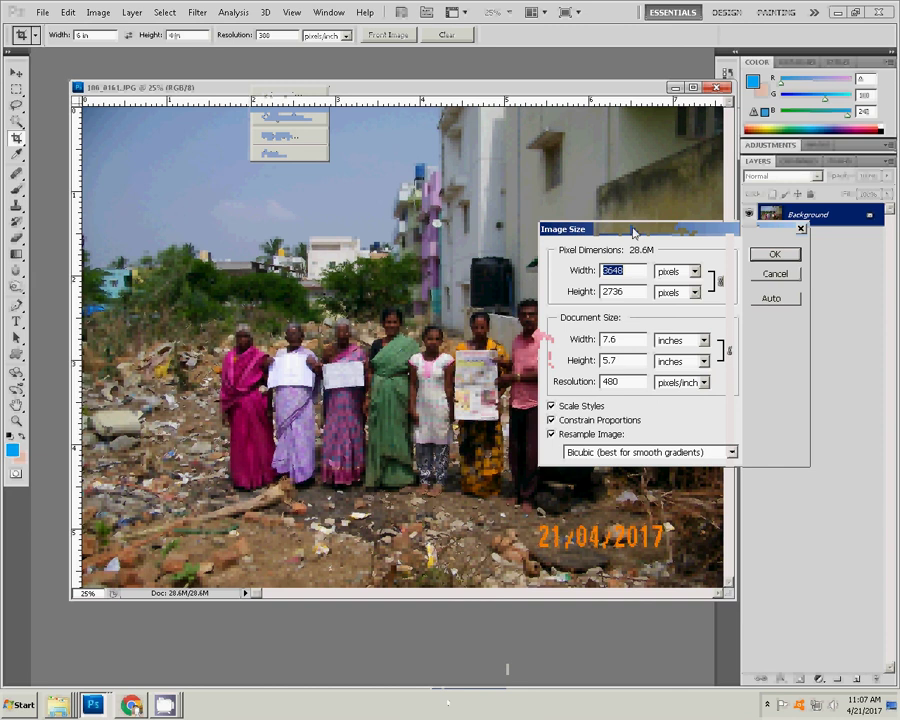
pyautogui.moveTo(635, 234); pyautogui.dragTo(178, 96)
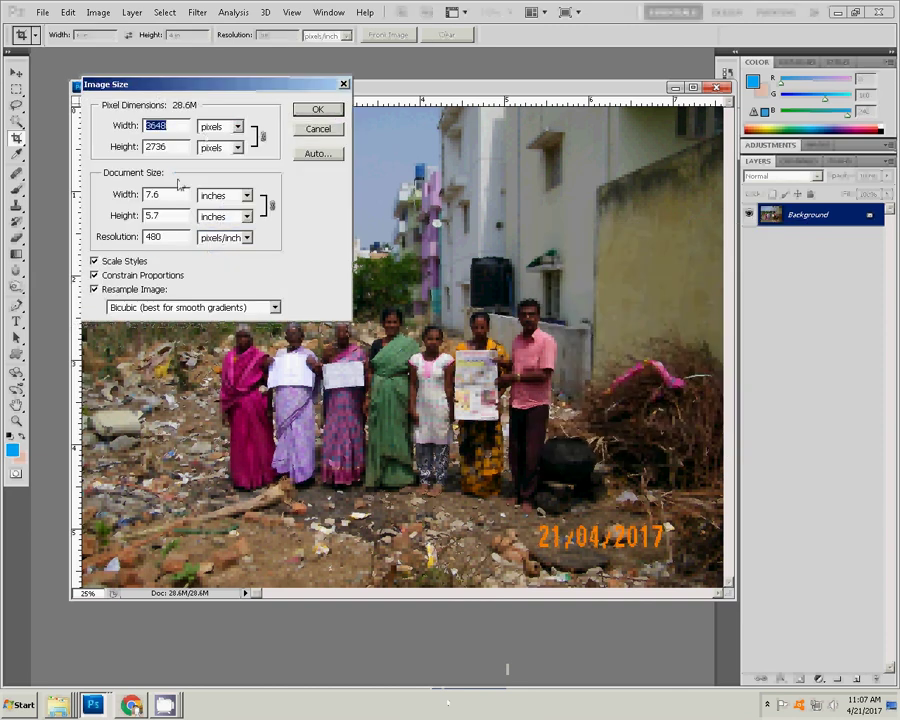
pyautogui.click(333, 136)
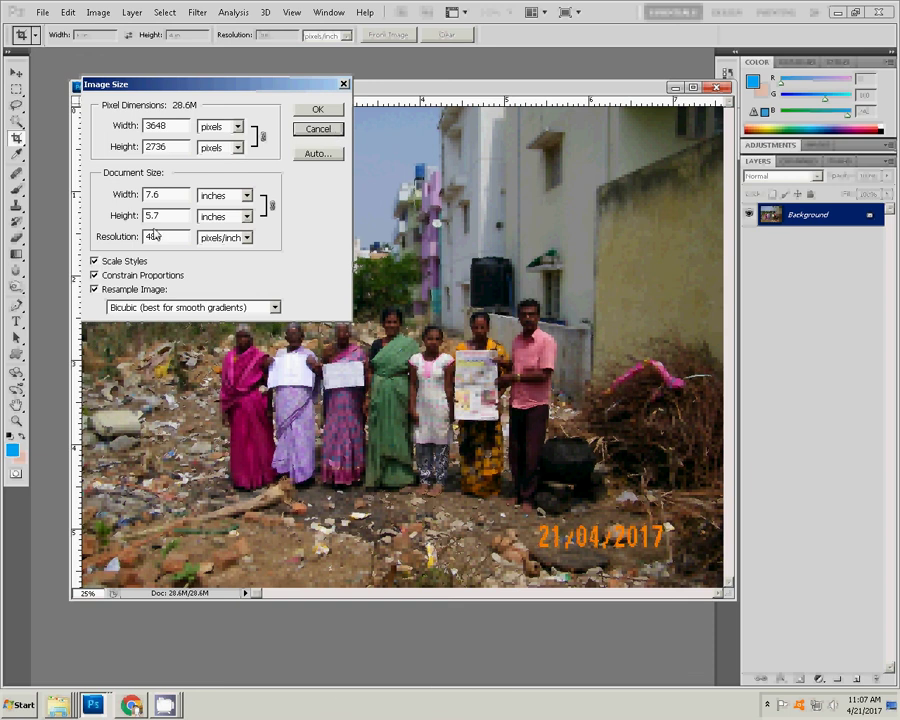
# Turn off Constrain Proportions and set width 6 in, height 4 in, resolution 300.
pyautogui.click(94, 275)
pyautogui.doubleClick(165, 196)
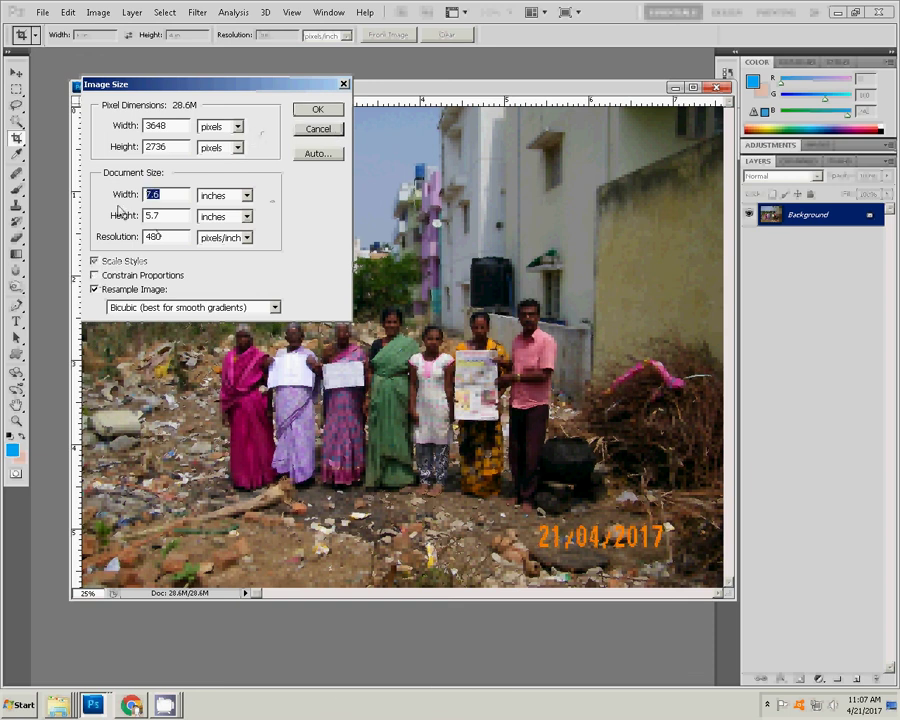
pyautogui.write('6')
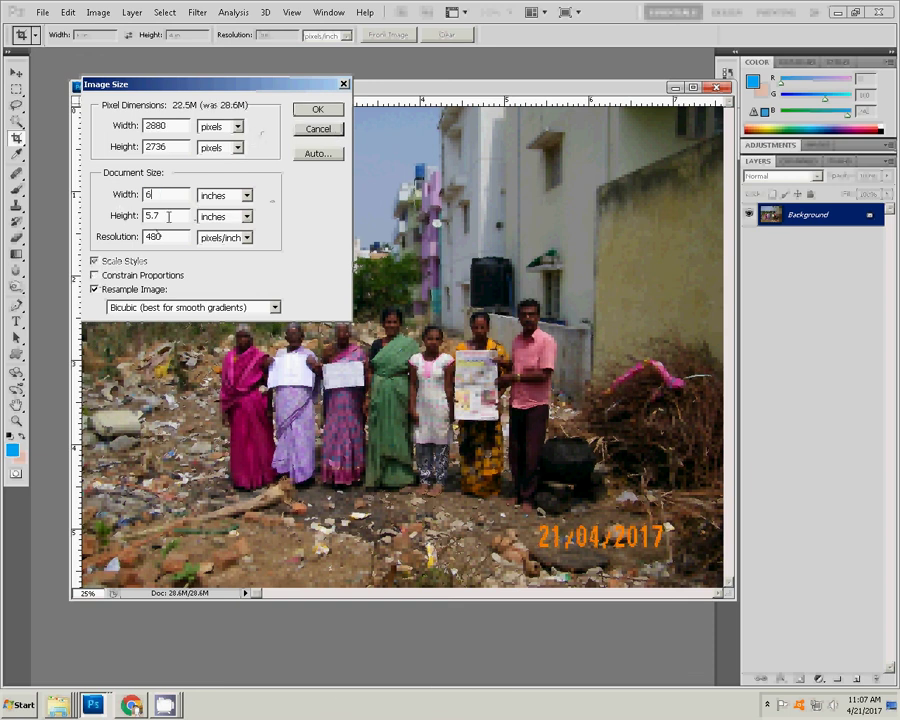
pyautogui.doubleClick(188, 217)
pyautogui.write('4')
pyautogui.doubleClick(160, 237)
pyautogui.write('3')
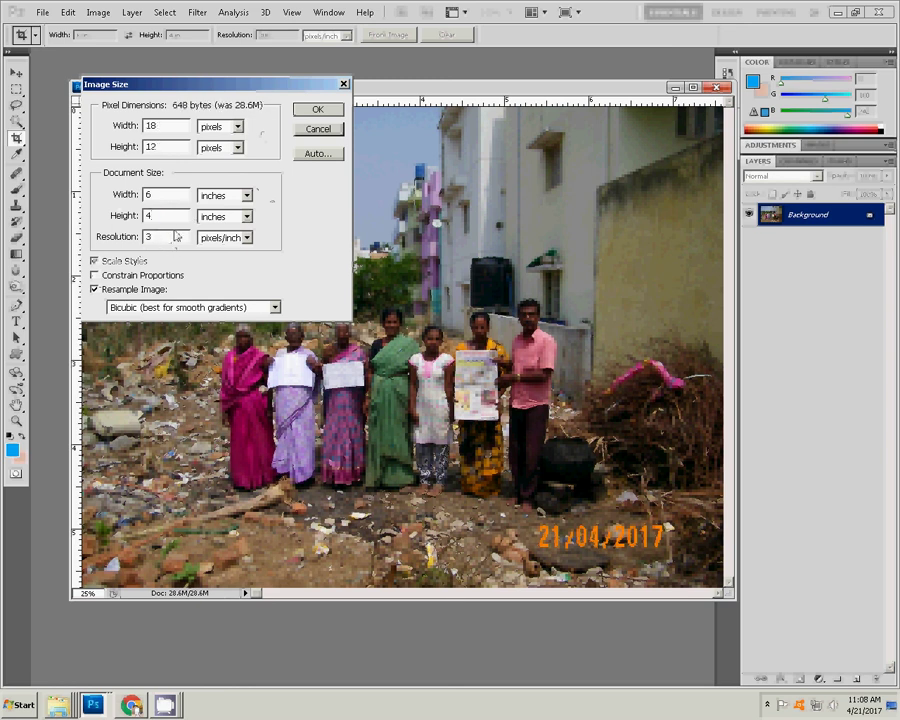
pyautogui.write('00')
pyautogui.click(308, 112)
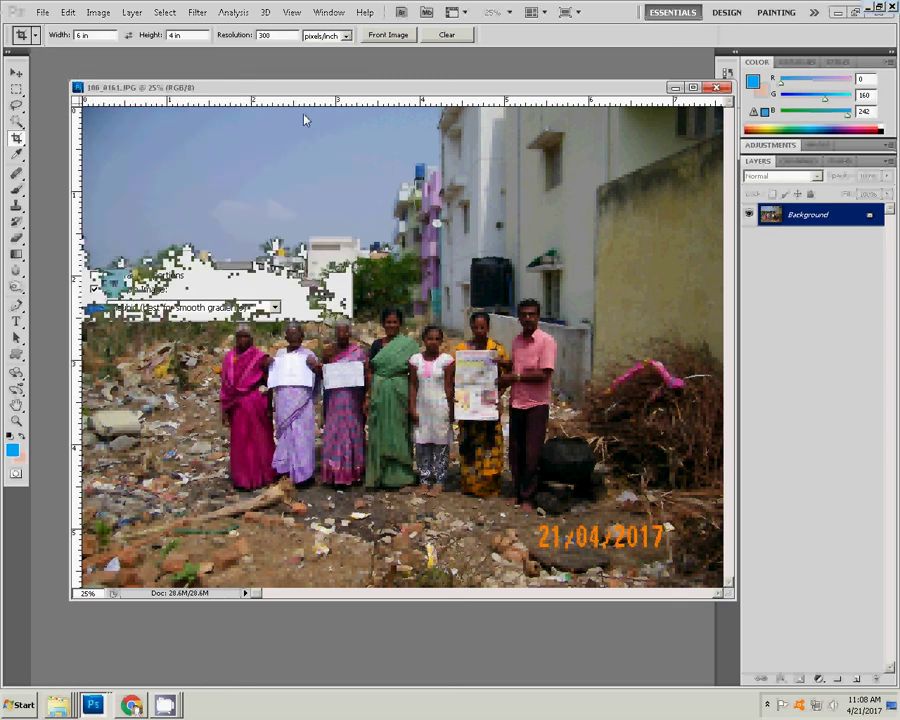
# Fit the resized photo to the screen and brighten its midtones with Levels.
pyautogui.press('z')
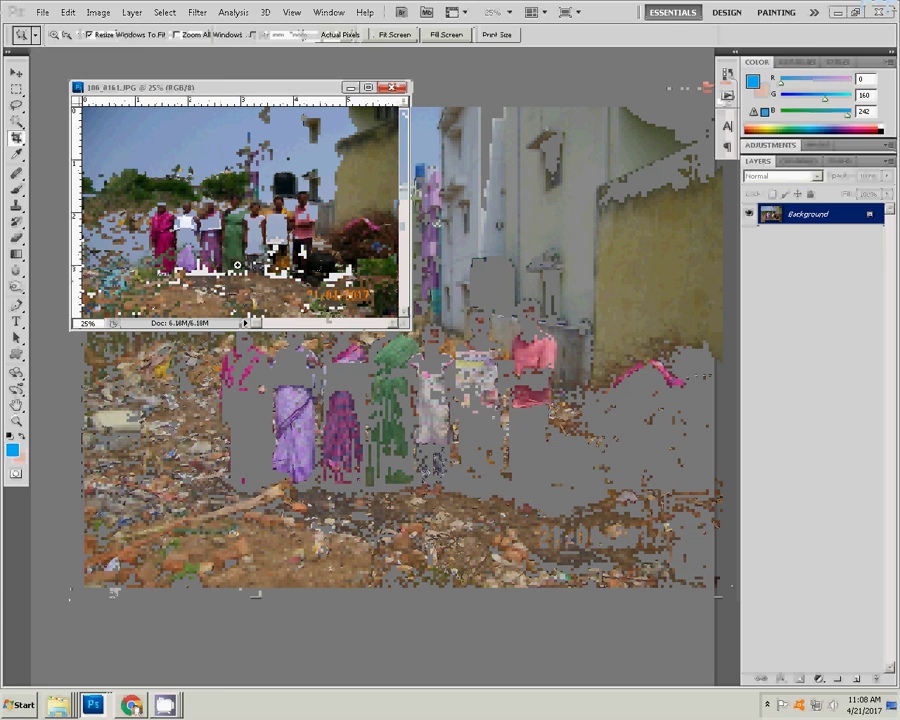
pyautogui.rightClick(214, 238)
pyautogui.click(250, 244)
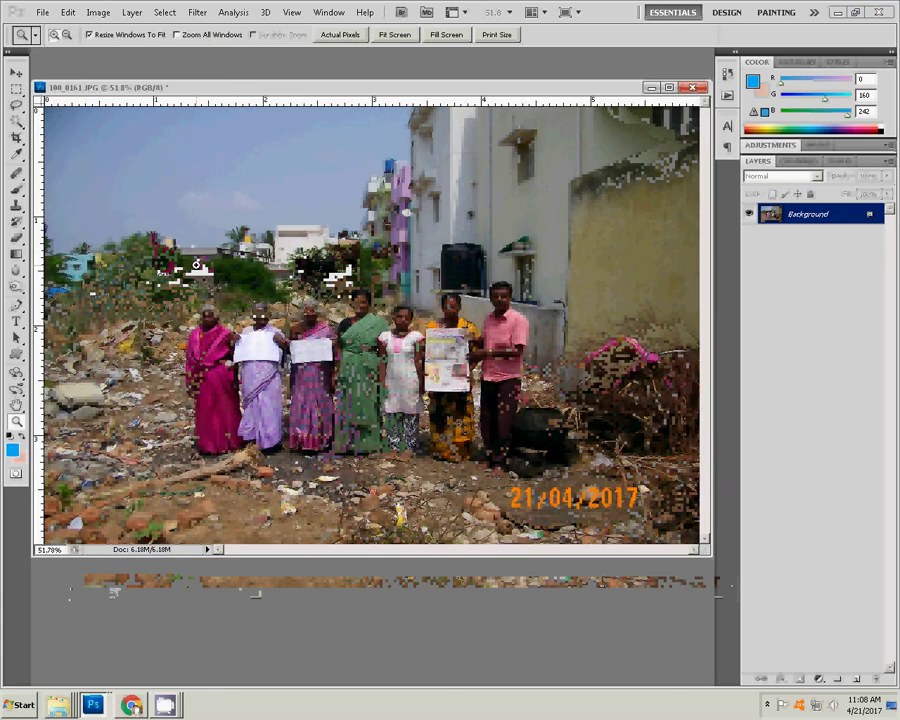
pyautogui.hotkey('ctrl', 'l')
pyautogui.moveTo(475, 327); pyautogui.dragTo(454, 328)
pyautogui.click(613, 193)
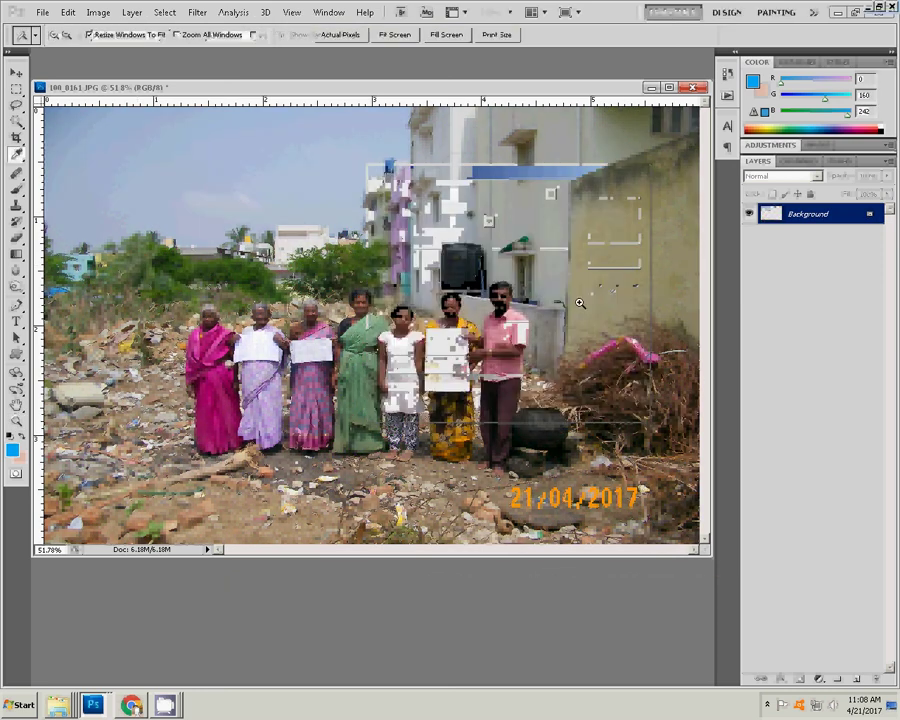
# Rotate the photo 90° clockwise, print it on the HiTi S420, and minimize its window.
pyautogui.click(97, 12)
pyautogui.moveTo(121, 129)
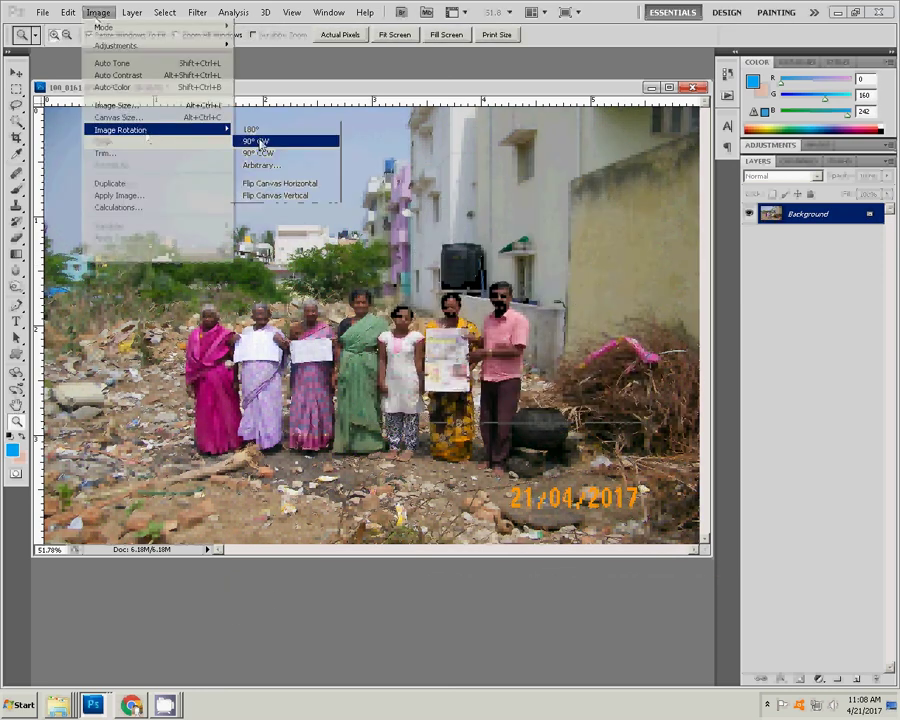
pyautogui.click(257, 141)
pyautogui.click(42, 12)
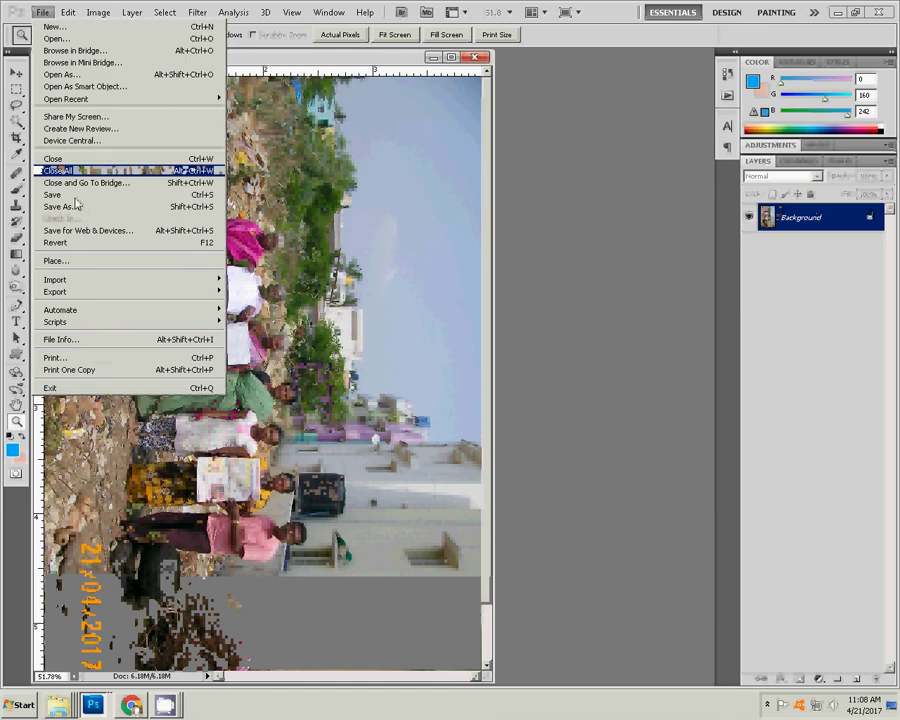
pyautogui.click(77, 362)
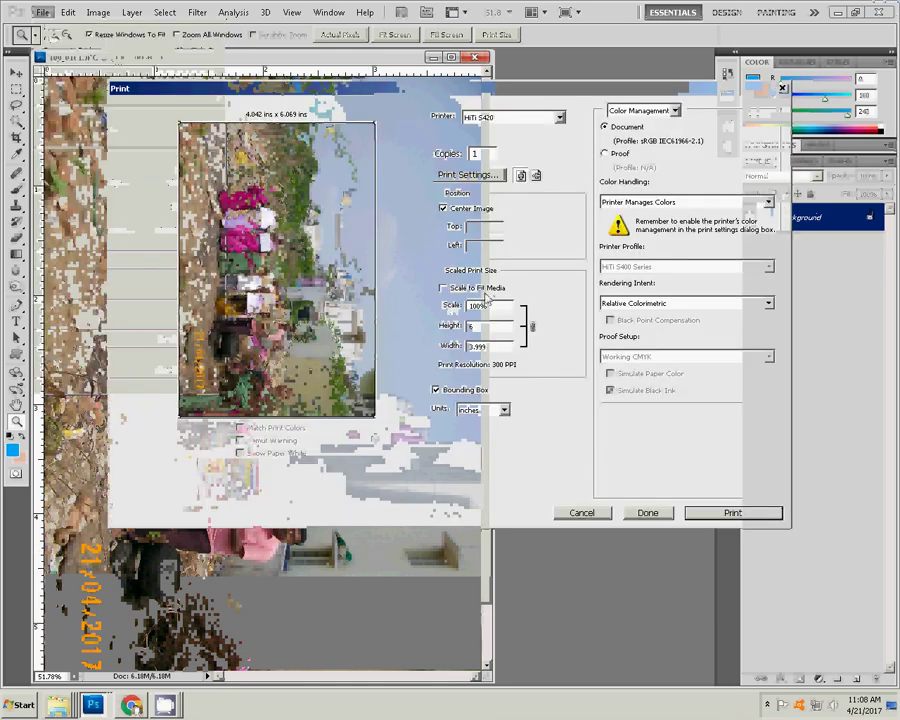
pyautogui.click(727, 512)
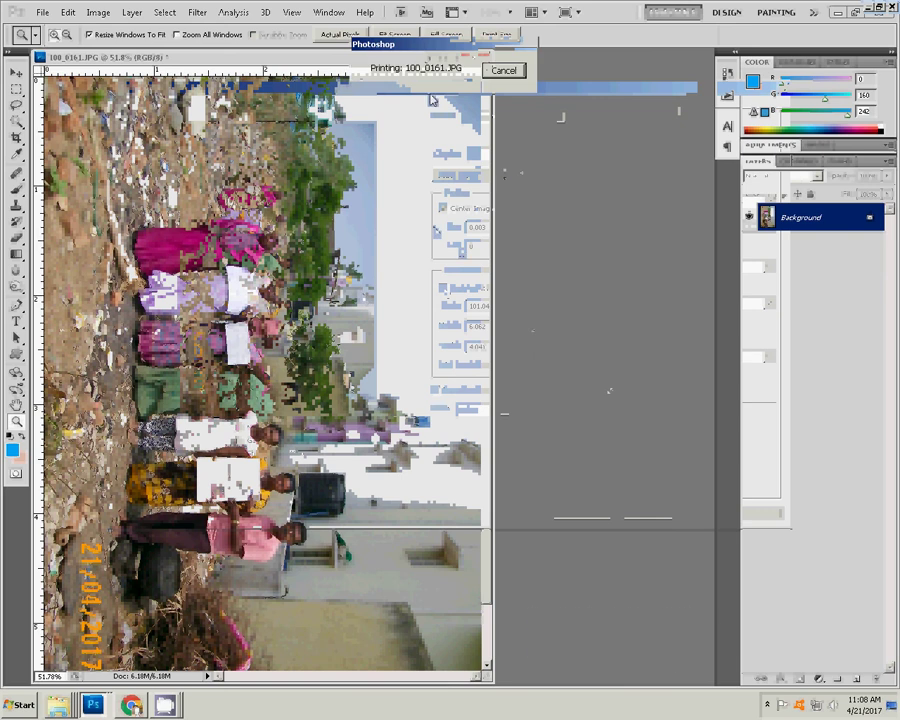
pyautogui.click(433, 58)
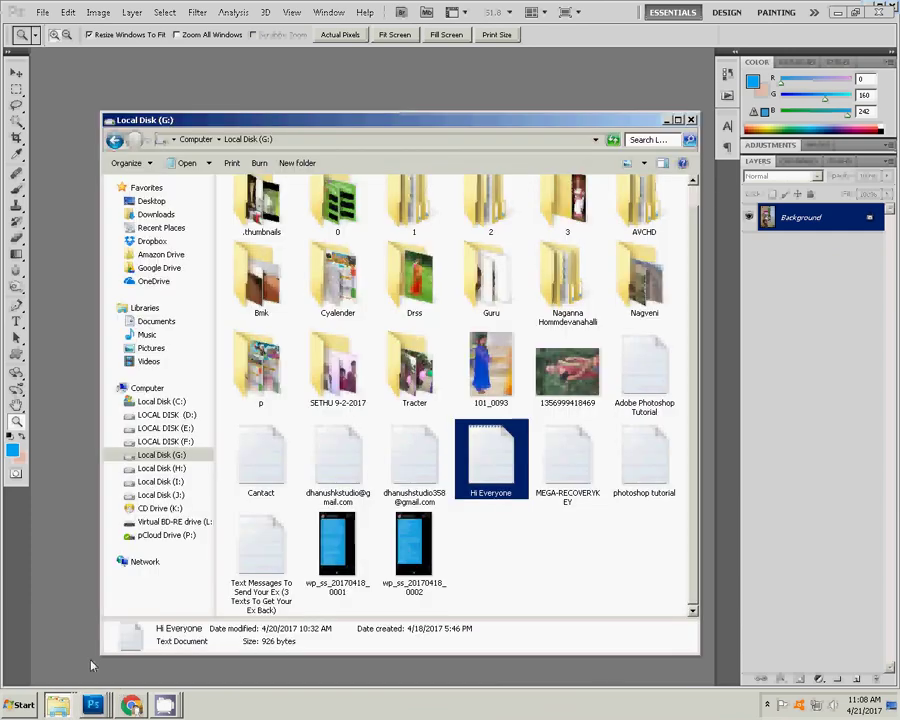
# Open site photo 100_0160.JPG from the 100Z1015 camera folder in Photoshop.
pyautogui.click(60, 705)
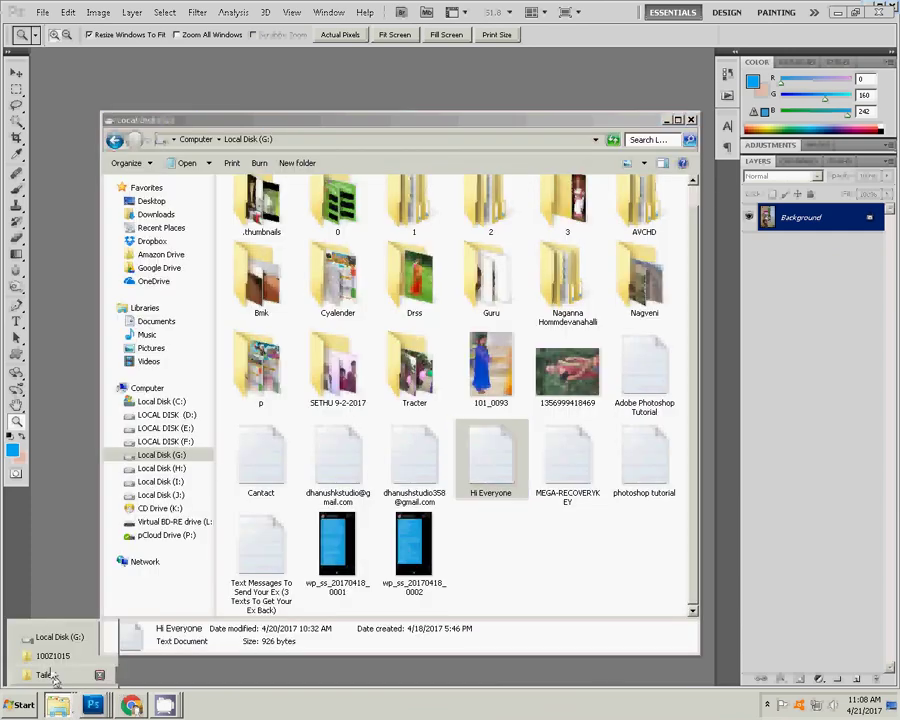
pyautogui.click(53, 657)
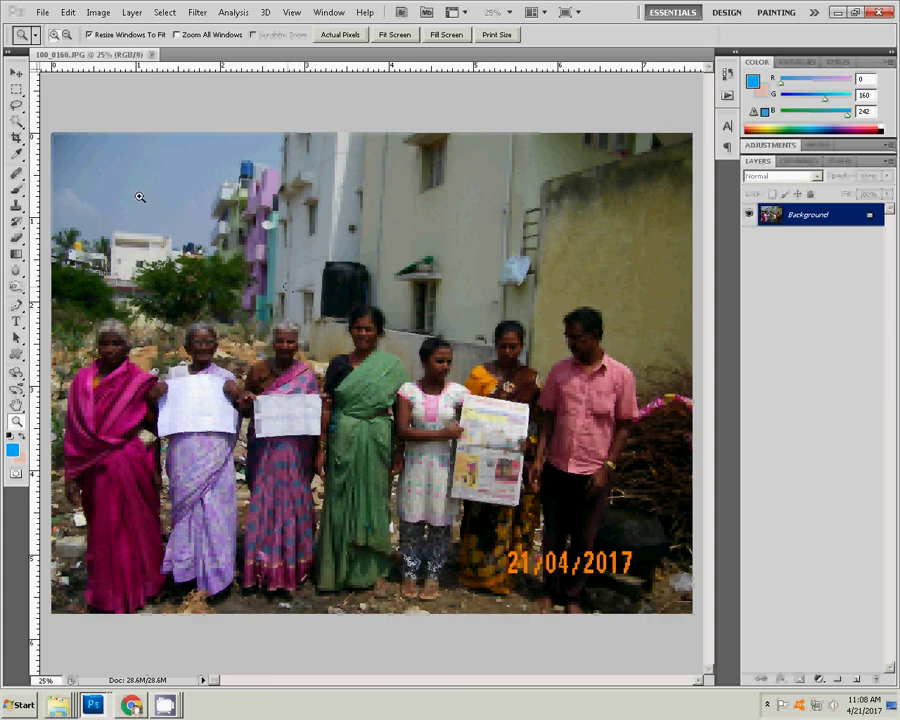
# Crop 100_0160 to 6 × 4 in at 300 ppi, nudging the crop box lower to trim the sky.
pyautogui.click(17, 90)
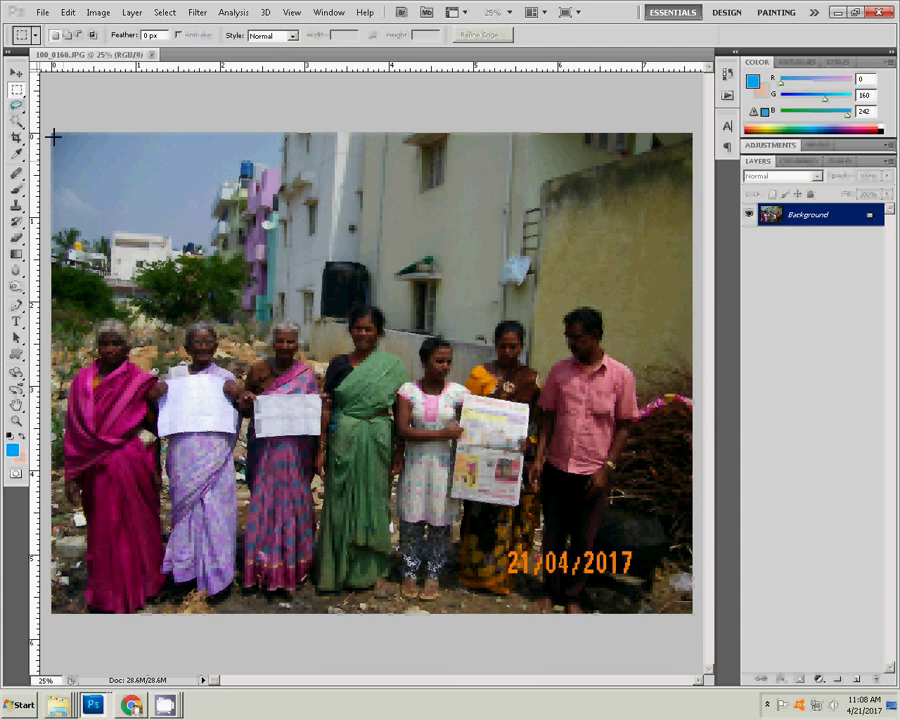
pyautogui.moveTo(52, 135); pyautogui.dragTo(306, 450)
pyautogui.moveTo(635, 651); pyautogui.dragTo(671, 650)
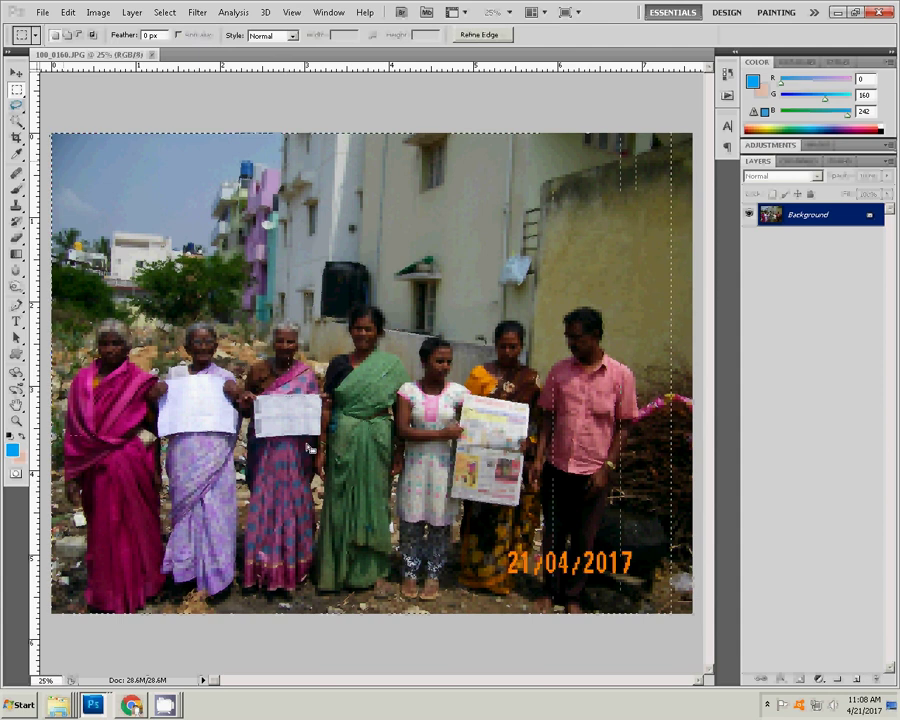
pyautogui.click(16, 137)
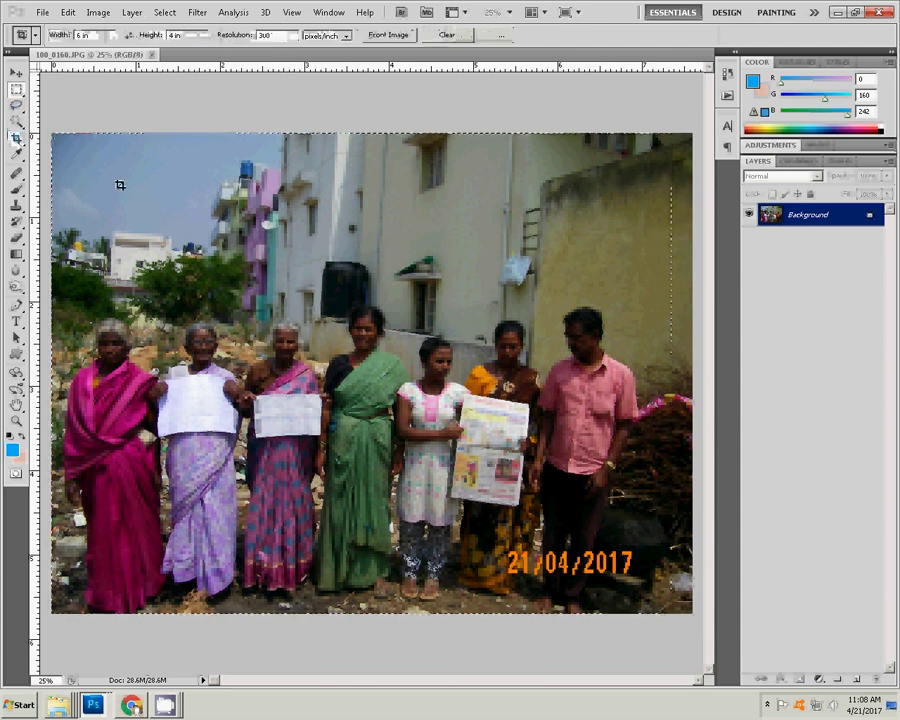
pyautogui.click(503, 347)
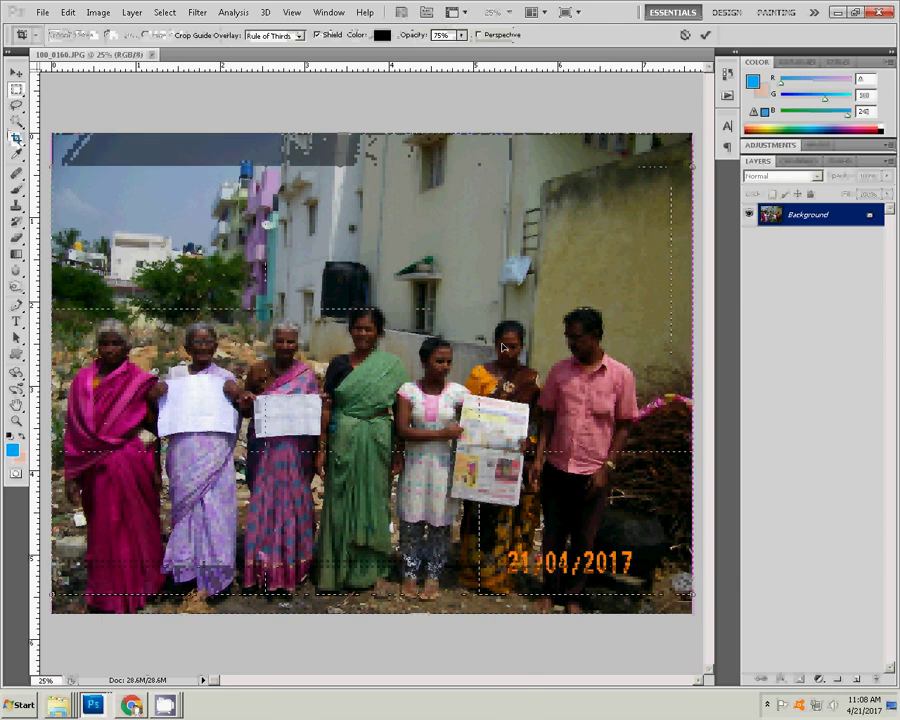
pyautogui.moveTo(503, 347); pyautogui.dragTo(505, 366)
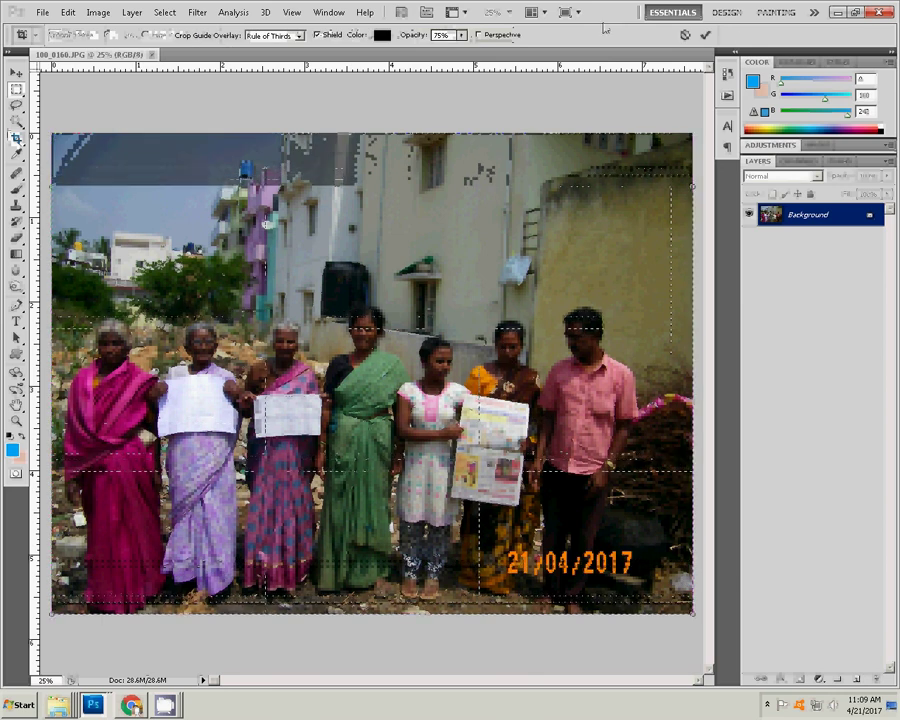
pyautogui.click(704, 34)
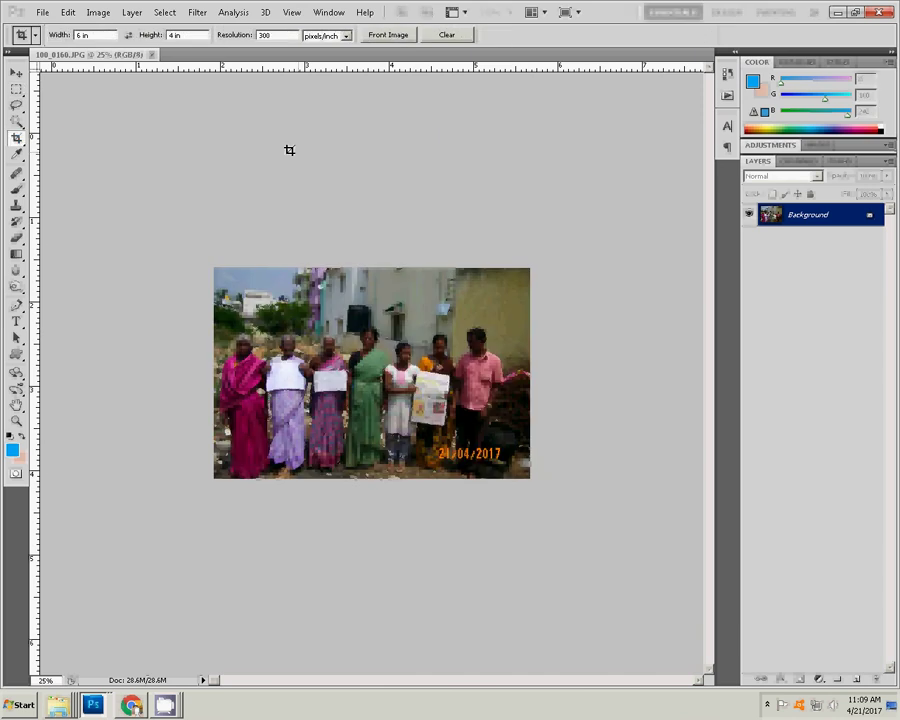
# Apply Levels with midtone gamma about 1.56 and white input lowered to 182.
pyautogui.click(98, 12)
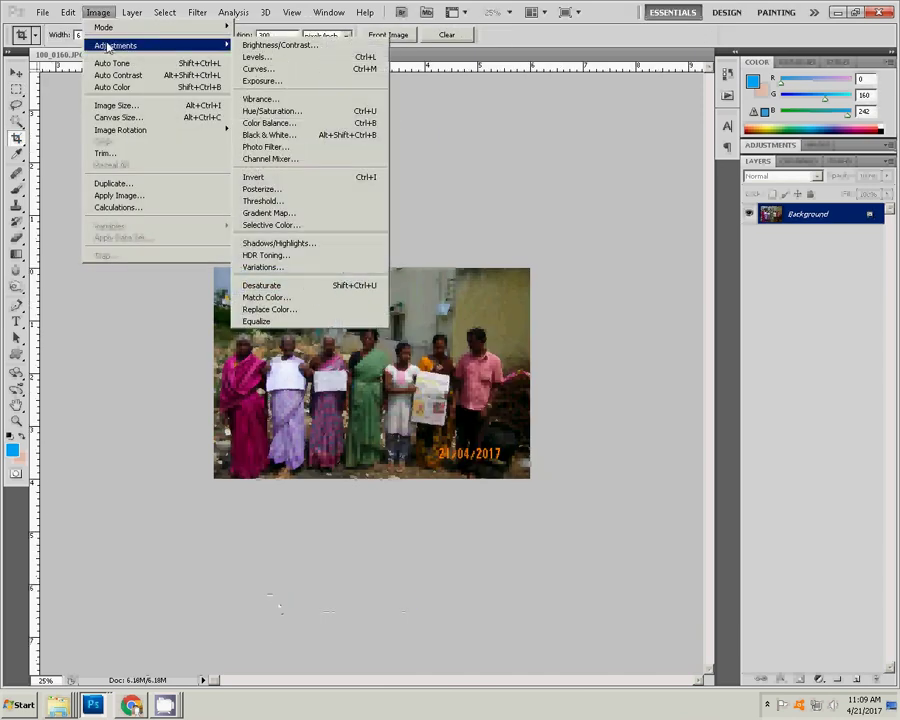
pyautogui.moveTo(116, 45)
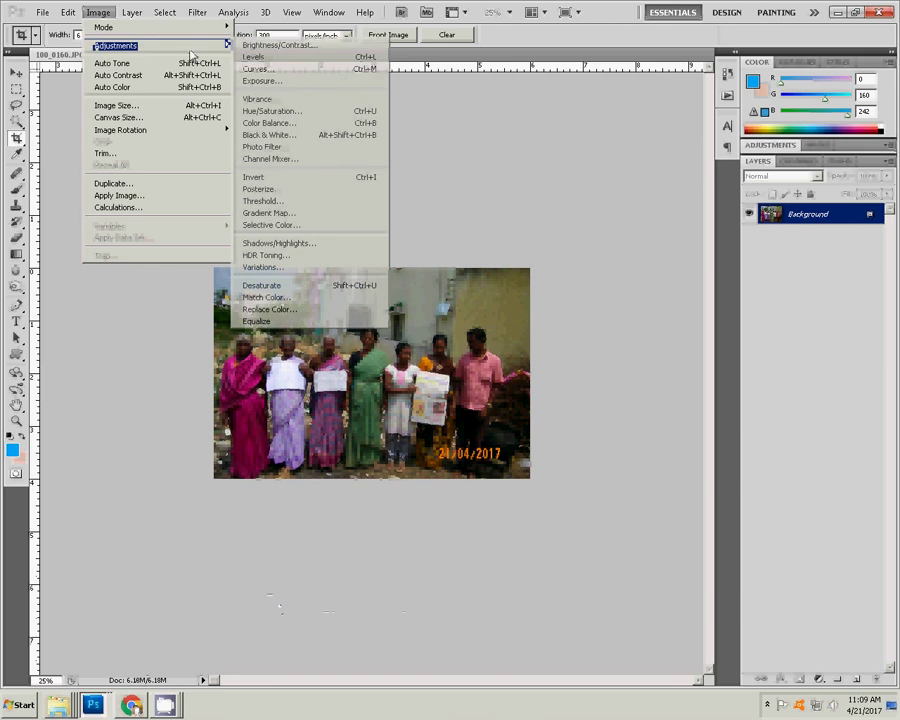
pyautogui.click(268, 57)
pyautogui.moveTo(474, 327); pyautogui.dragTo(448, 330)
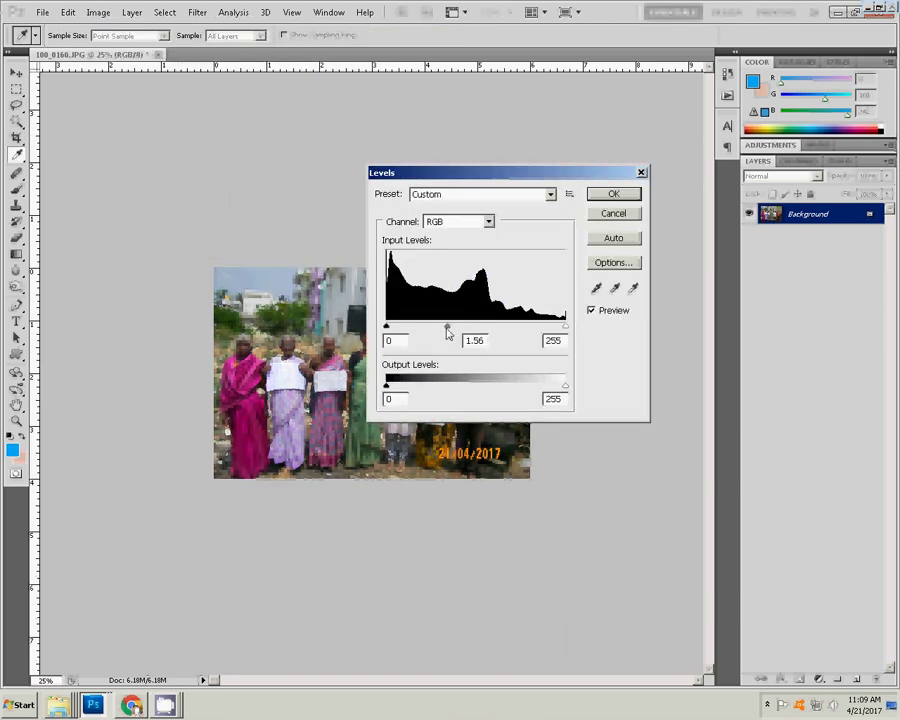
pyautogui.moveTo(565, 327); pyautogui.dragTo(516, 329)
pyautogui.click(625, 195)
# Rotate photo 100_0160 90° clockwise into portrait orientation.
pyautogui.press('c')
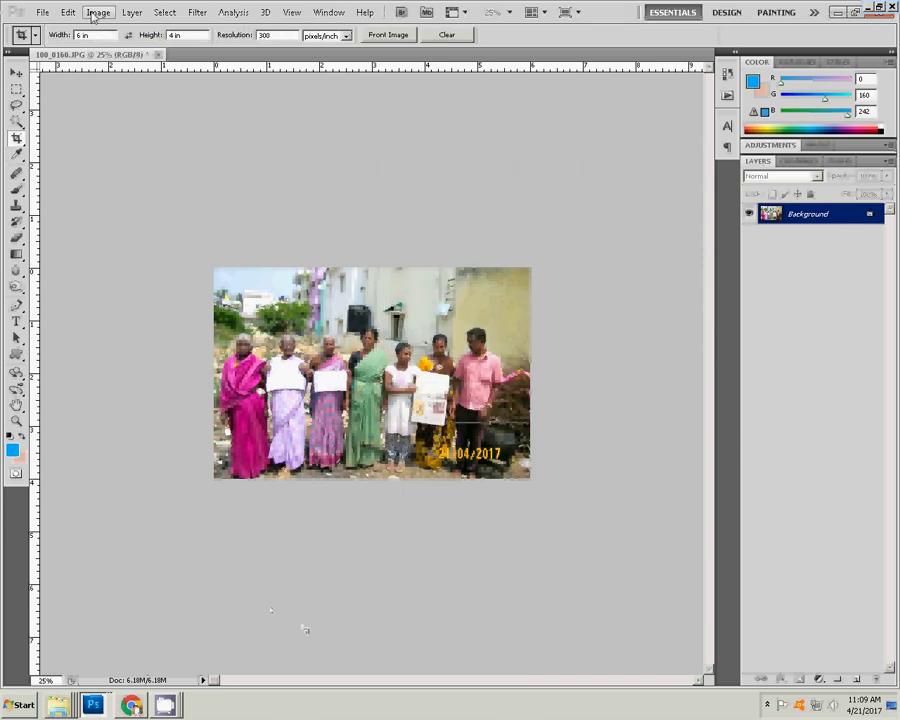
pyautogui.click(96, 13)
pyautogui.moveTo(120, 130)
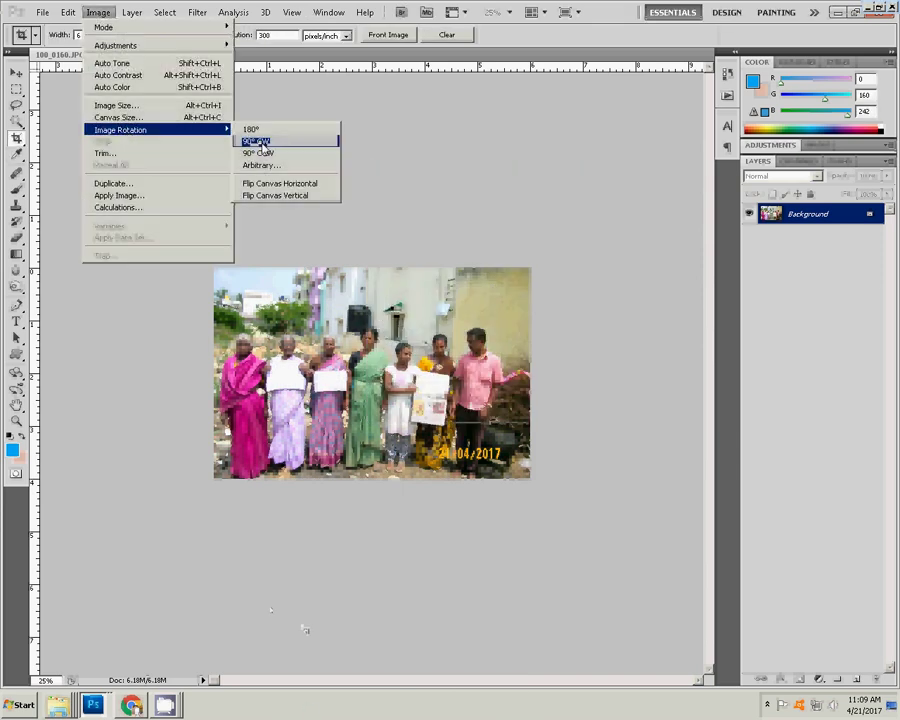
pyautogui.click(258, 141)
# Print the photo on the HiTi S420 with Scale to Fit Media, then check the tray icons.
pyautogui.click(40, 12)
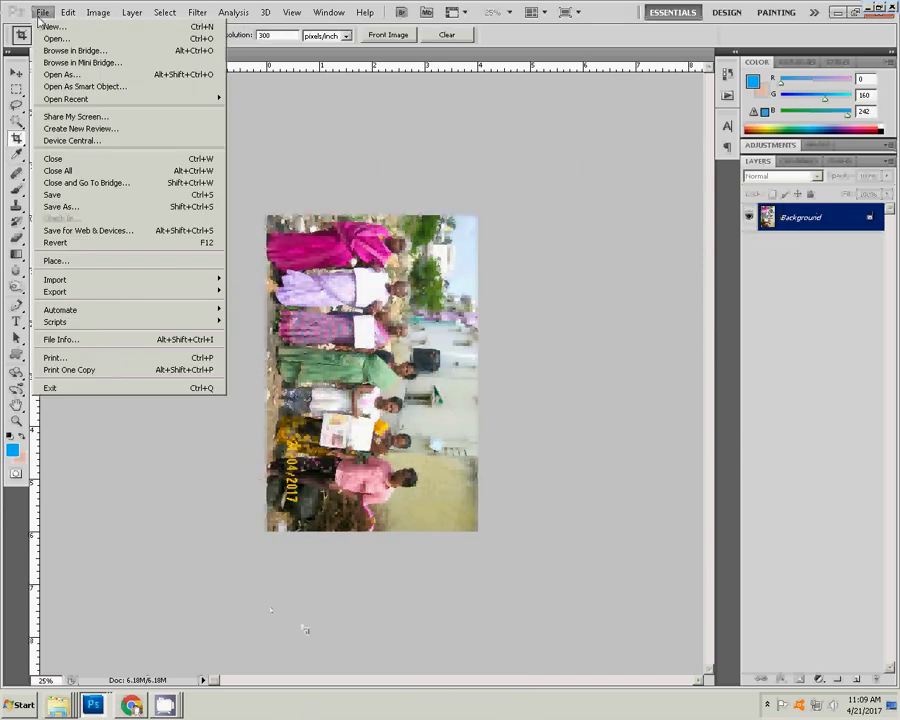
pyautogui.click(68, 359)
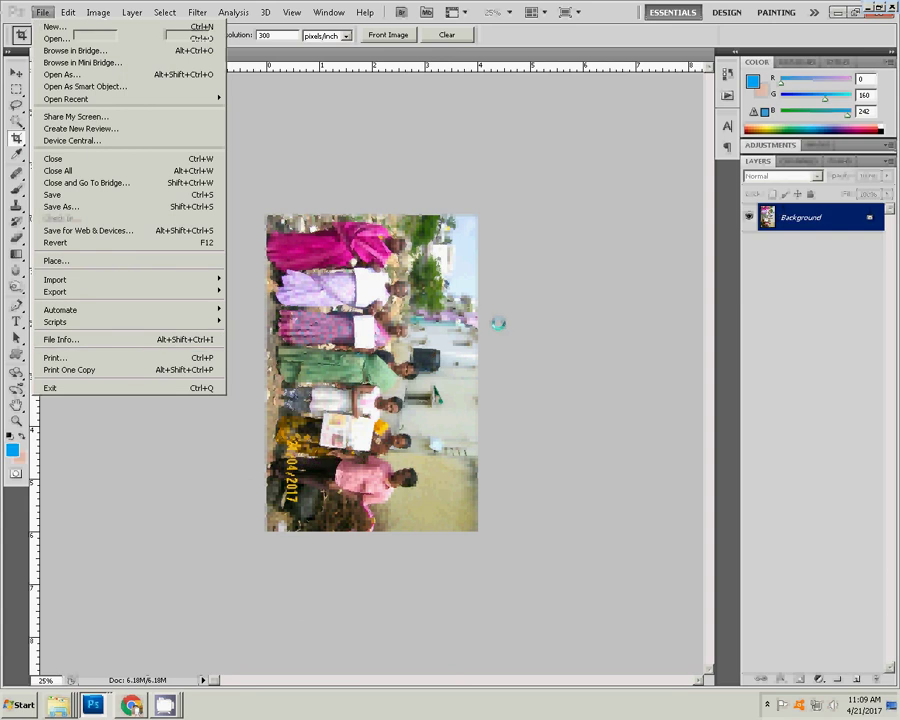
pyautogui.click(443, 288)
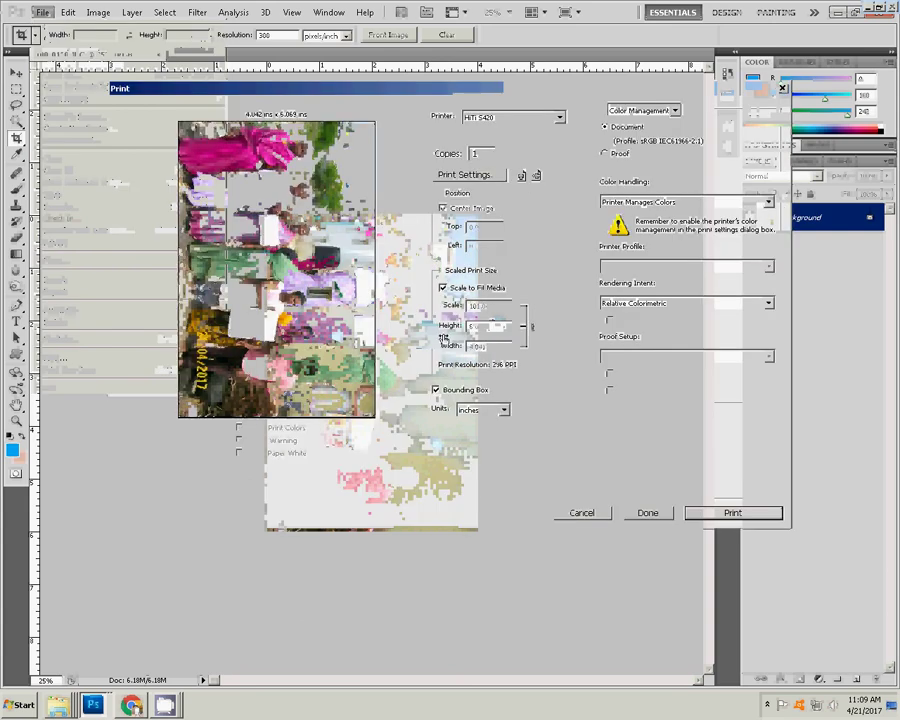
pyautogui.click(648, 512)
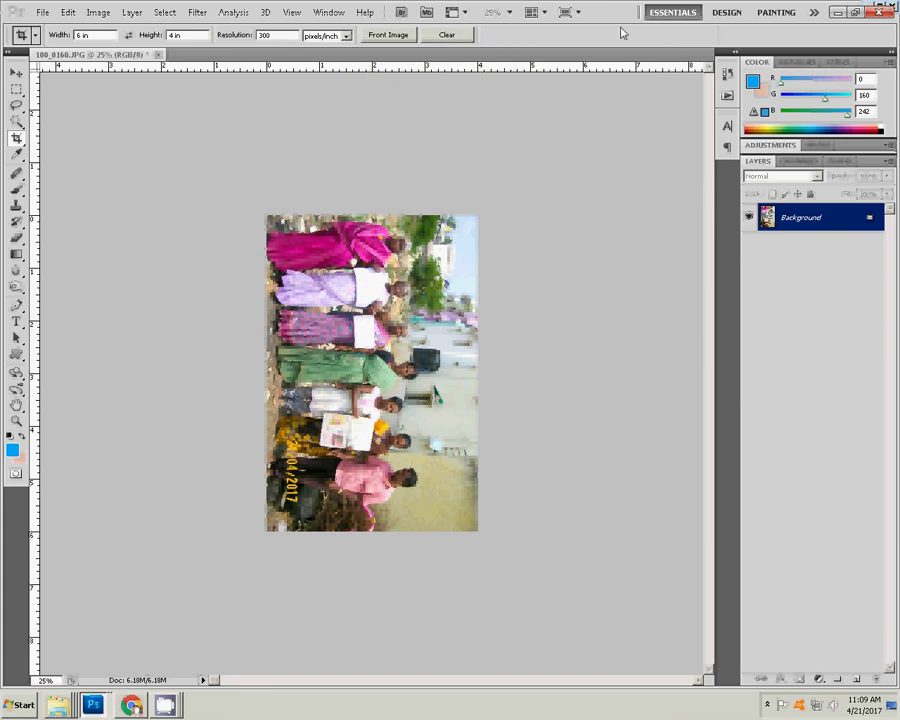
pyautogui.click(768, 705)
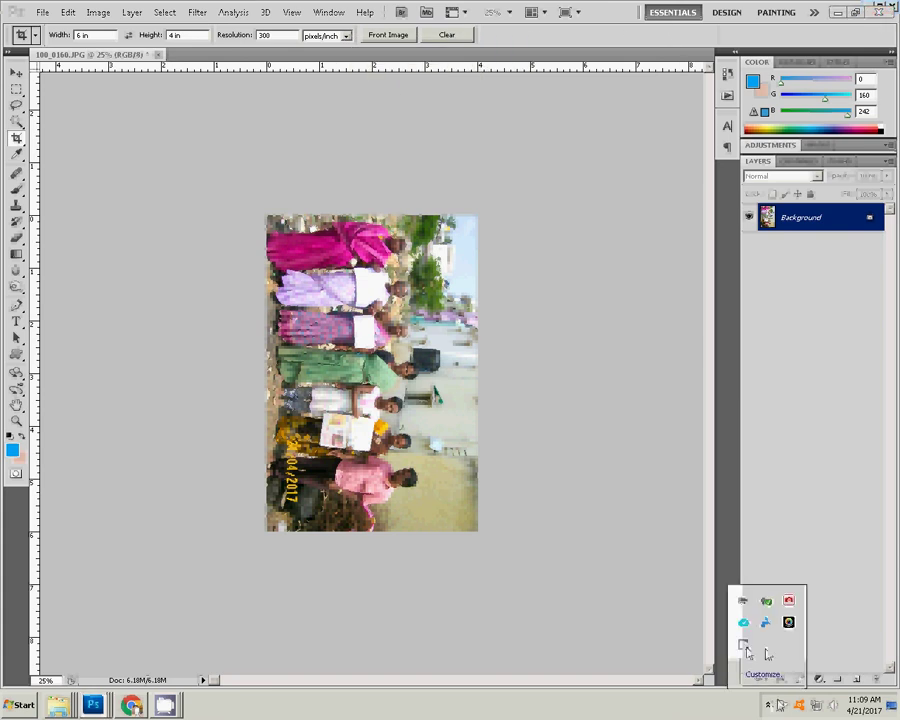